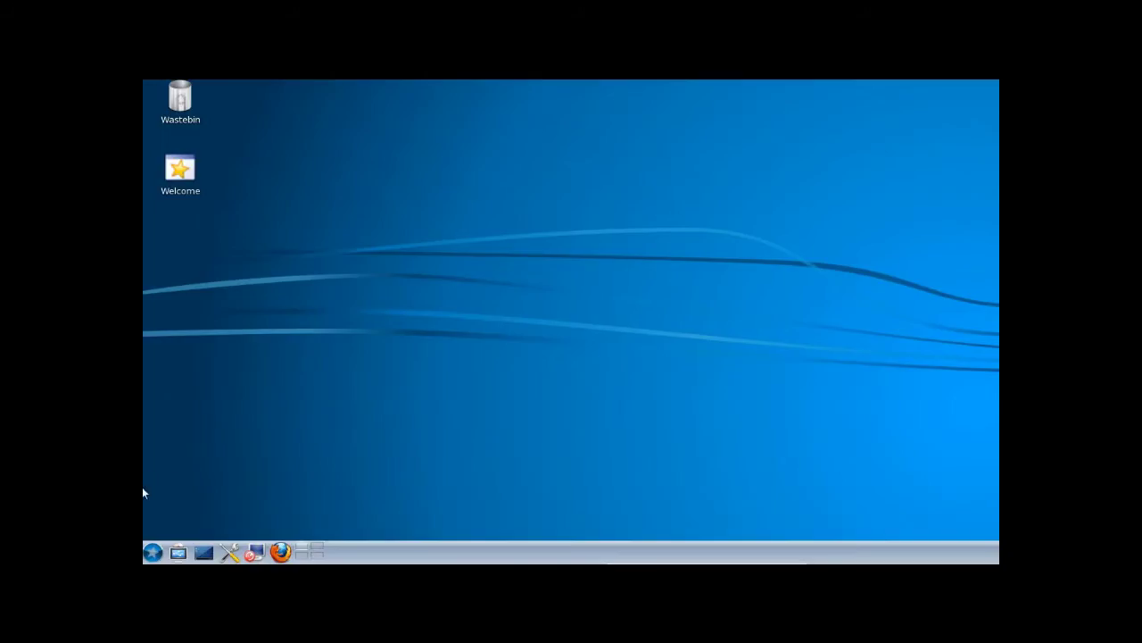
Step: Launch Configure Your Computer from K menu > Tools > System Tools and authenticate with the root password
{"action": "left_click", "coordinate": [154, 552]}
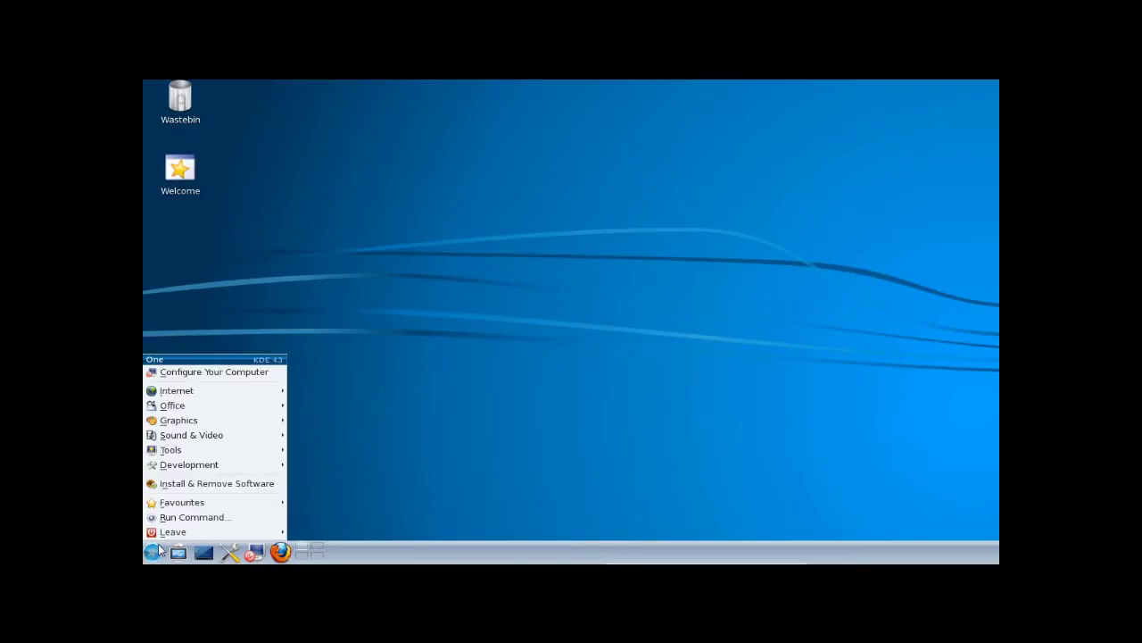
{"action": "mouse_move", "coordinate": [223, 450]}
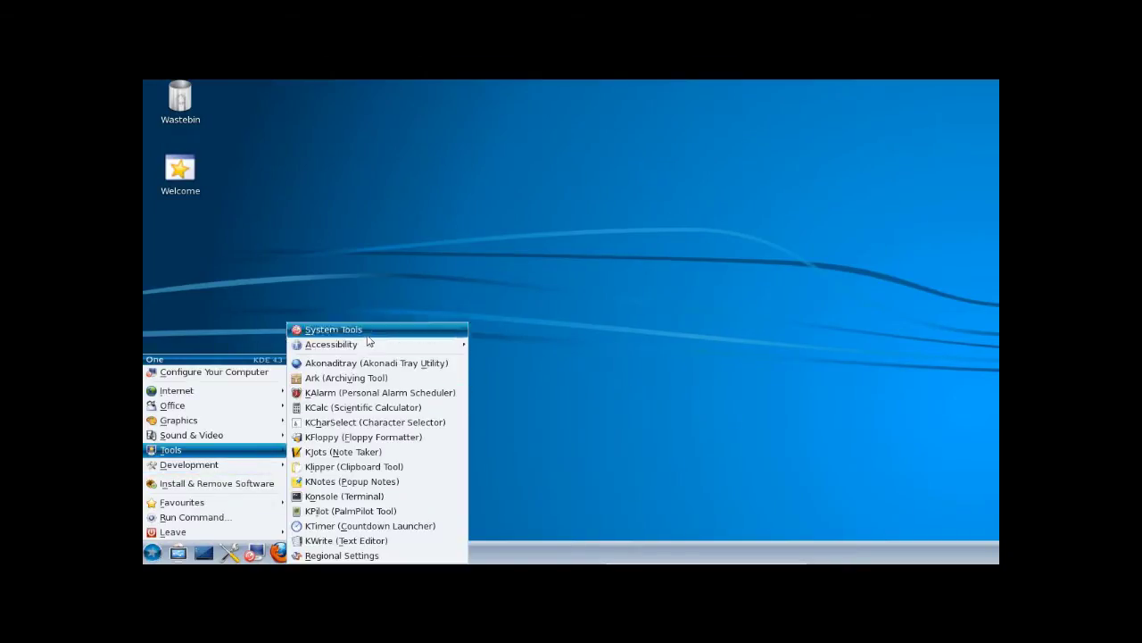
{"action": "mouse_move", "coordinate": [368, 337]}
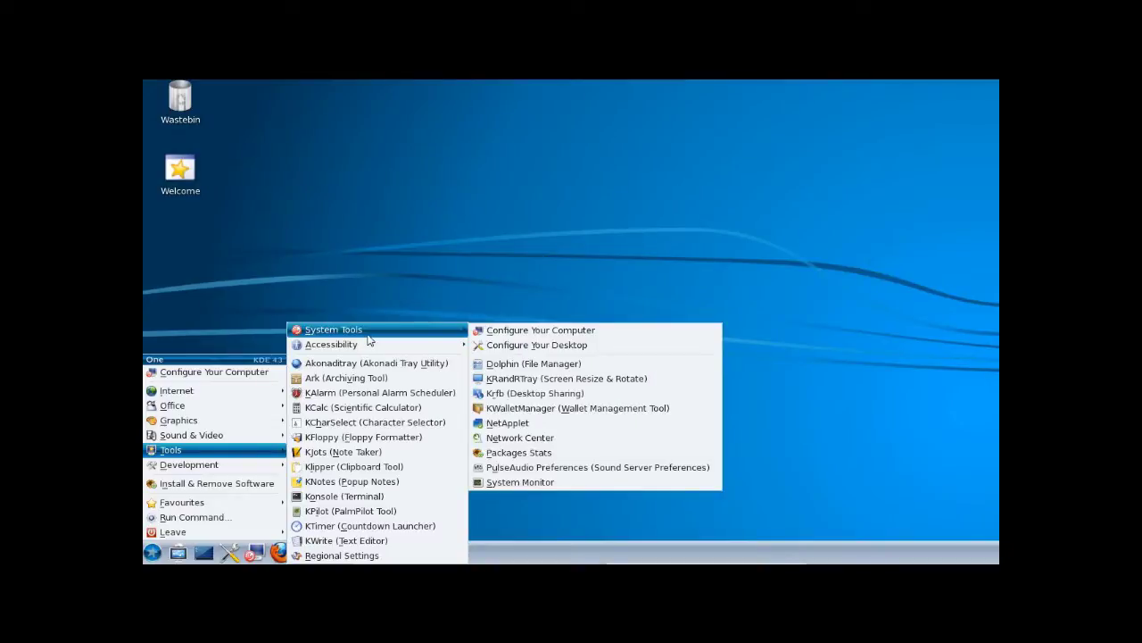
{"action": "left_click", "coordinate": [490, 337]}
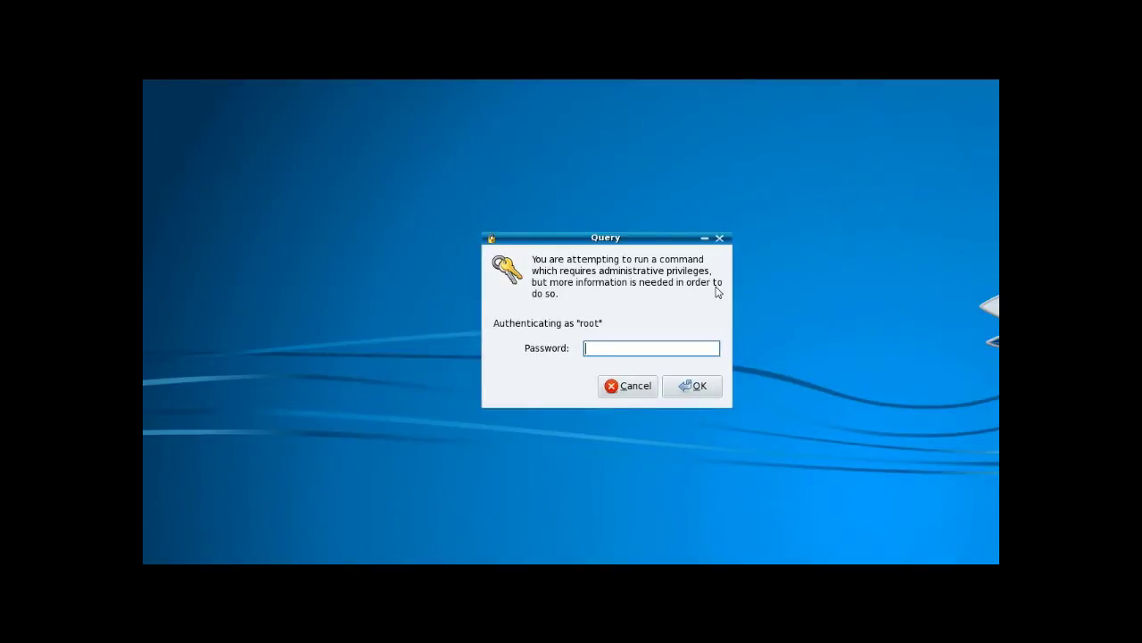
{"action": "type", "text": "●●●●●●●●●●●●●"}
{"action": "key", "text": "Return"}
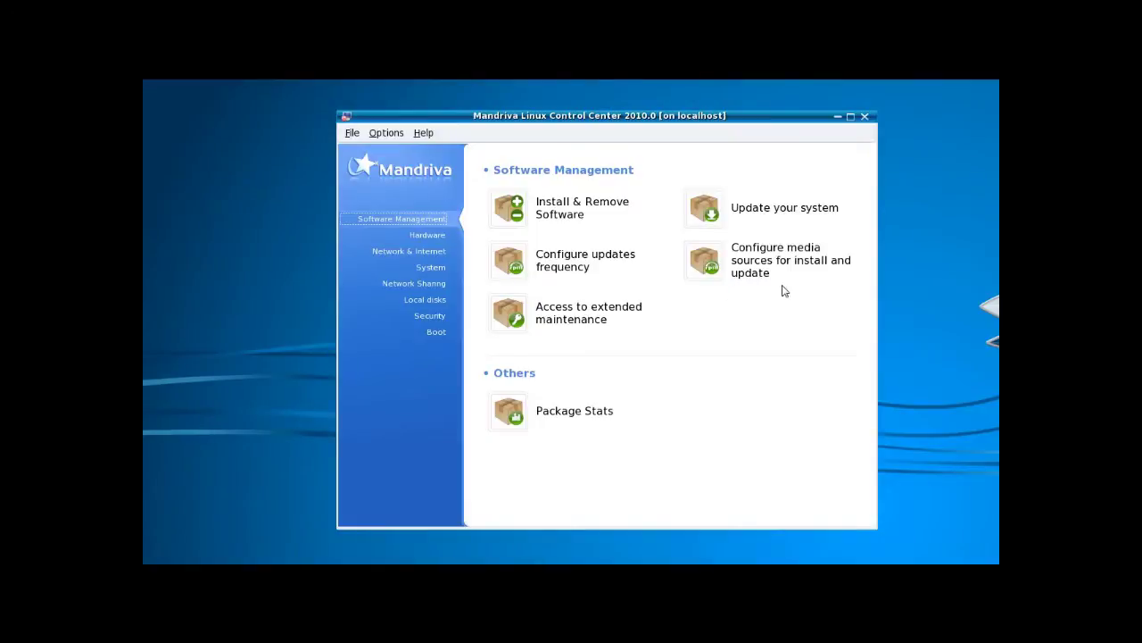
Step: Move the window left and run through the Boot section's boot system setup to Finish
{"action": "left_click_drag", "start_coordinate": [783, 291], "coordinate": [701, 295]}
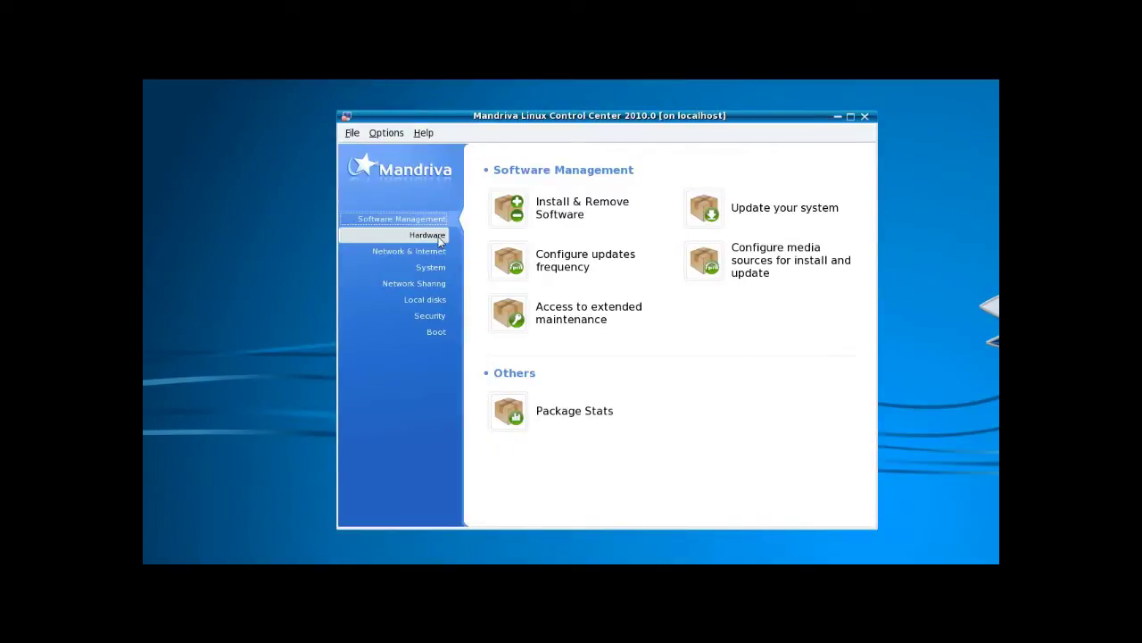
{"action": "left_click", "coordinate": [435, 332]}
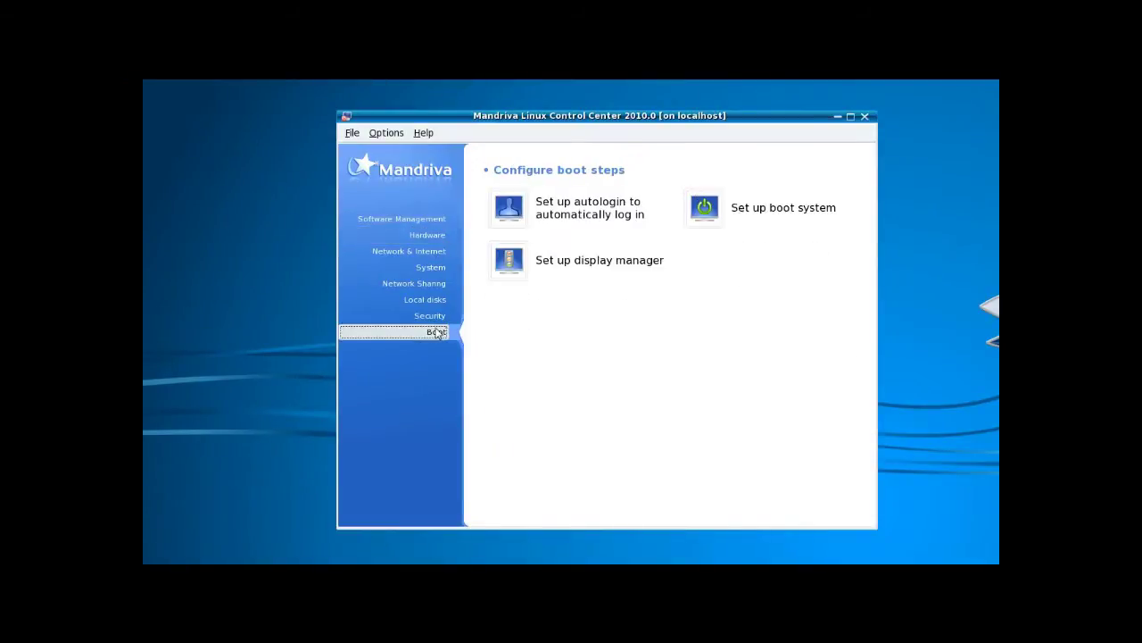
{"action": "left_click", "coordinate": [723, 217]}
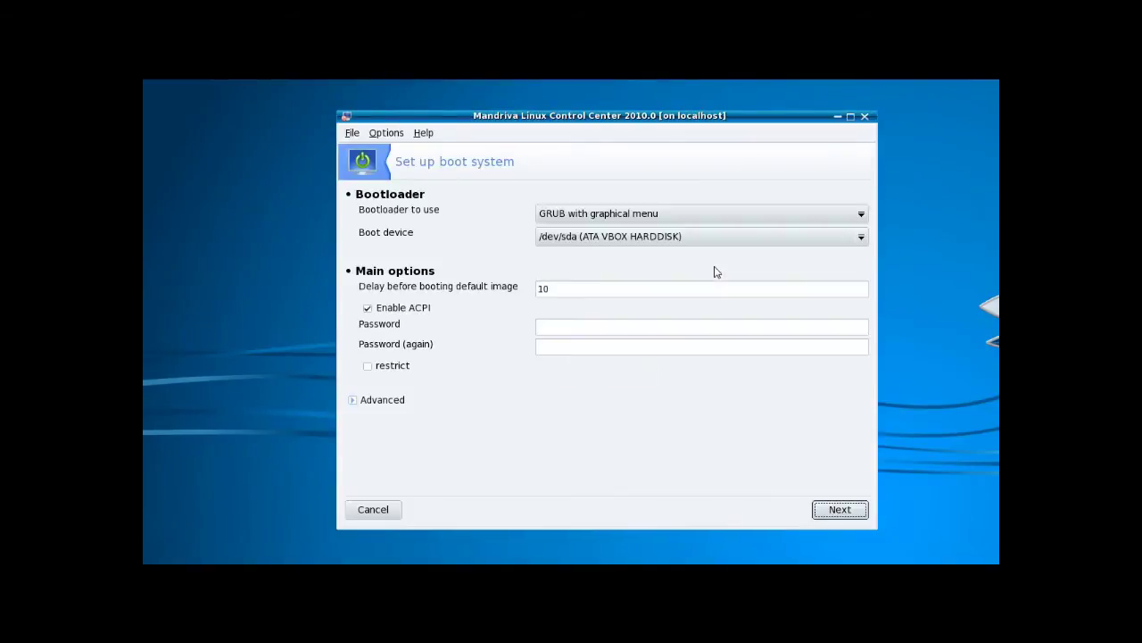
{"action": "left_click", "coordinate": [840, 509]}
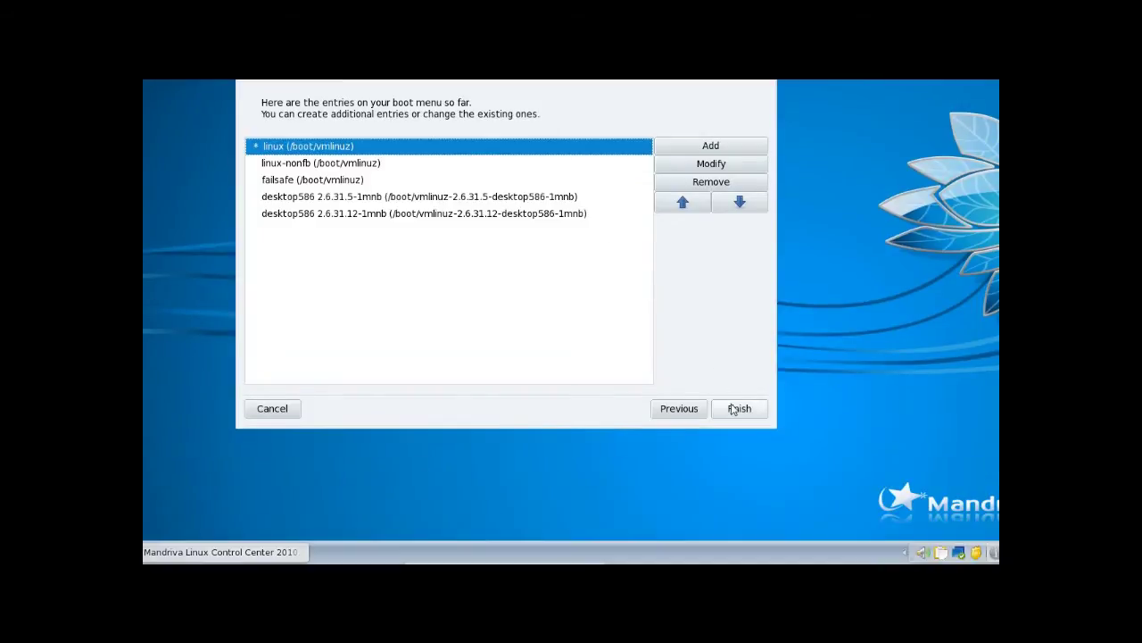
{"action": "left_click", "coordinate": [739, 509]}
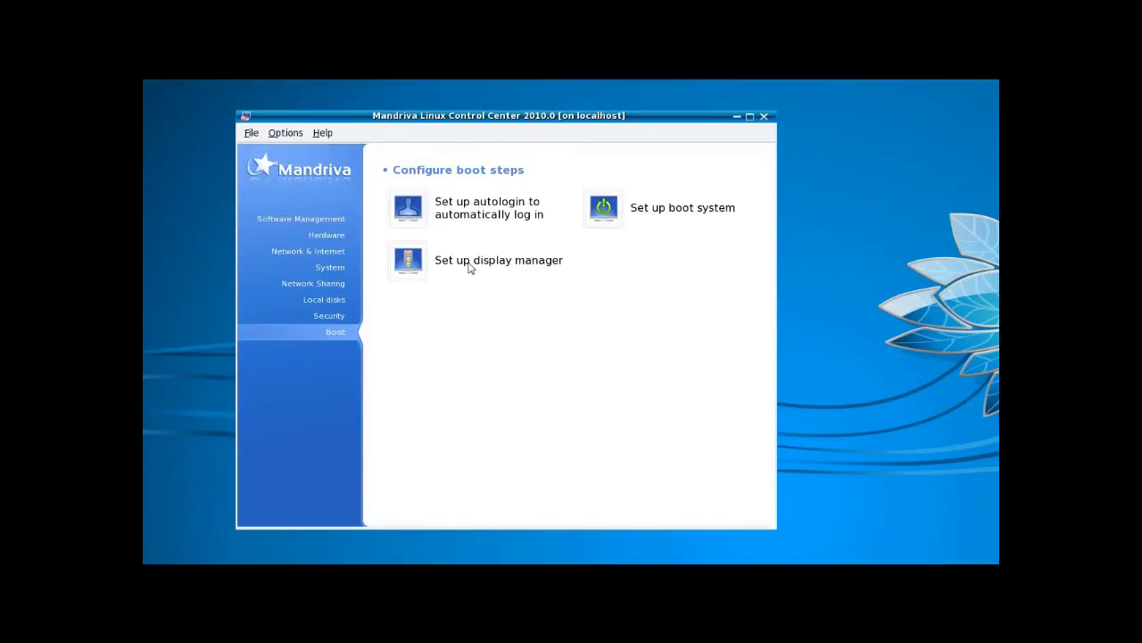
Step: Look at the display manager and autologin settings, closing both without changes
{"action": "left_click", "coordinate": [471, 265]}
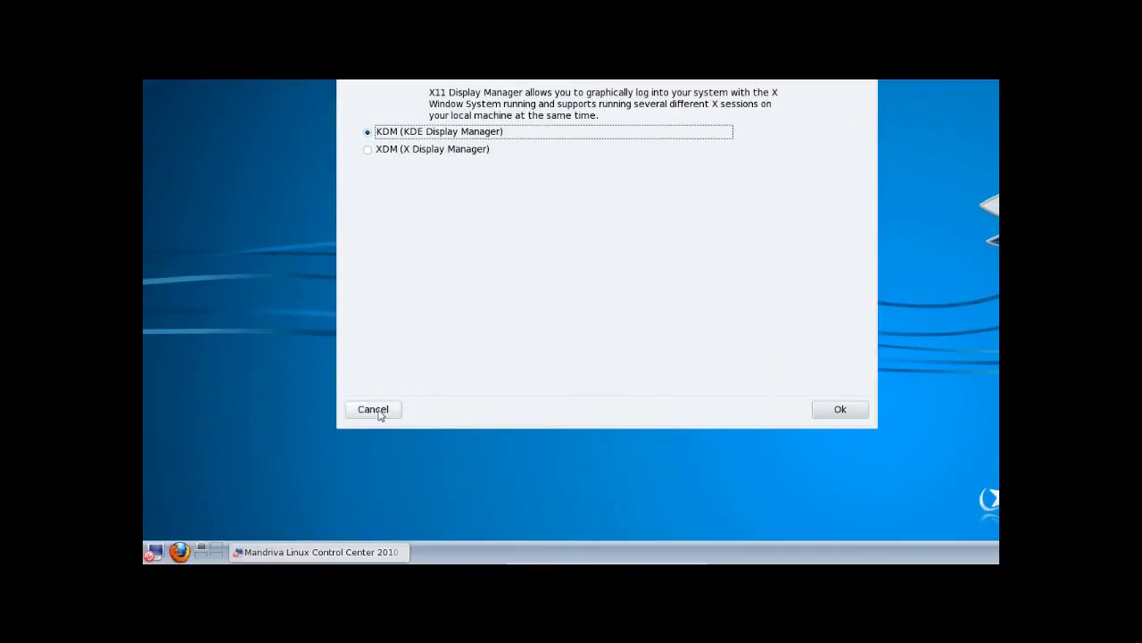
{"action": "left_click", "coordinate": [378, 414]}
{"action": "left_click", "coordinate": [603, 221]}
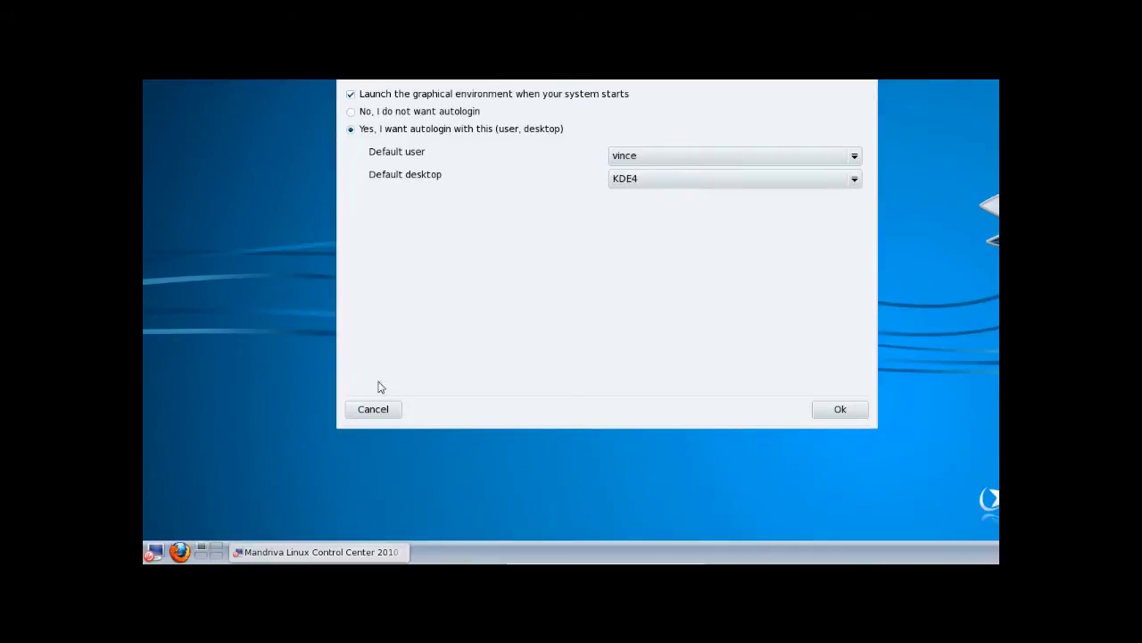
{"action": "left_click", "coordinate": [373, 509]}
Step: Inspect Parental Controls under Security without changes, then switch to the Local disks section
{"action": "left_click", "coordinate": [437, 319]}
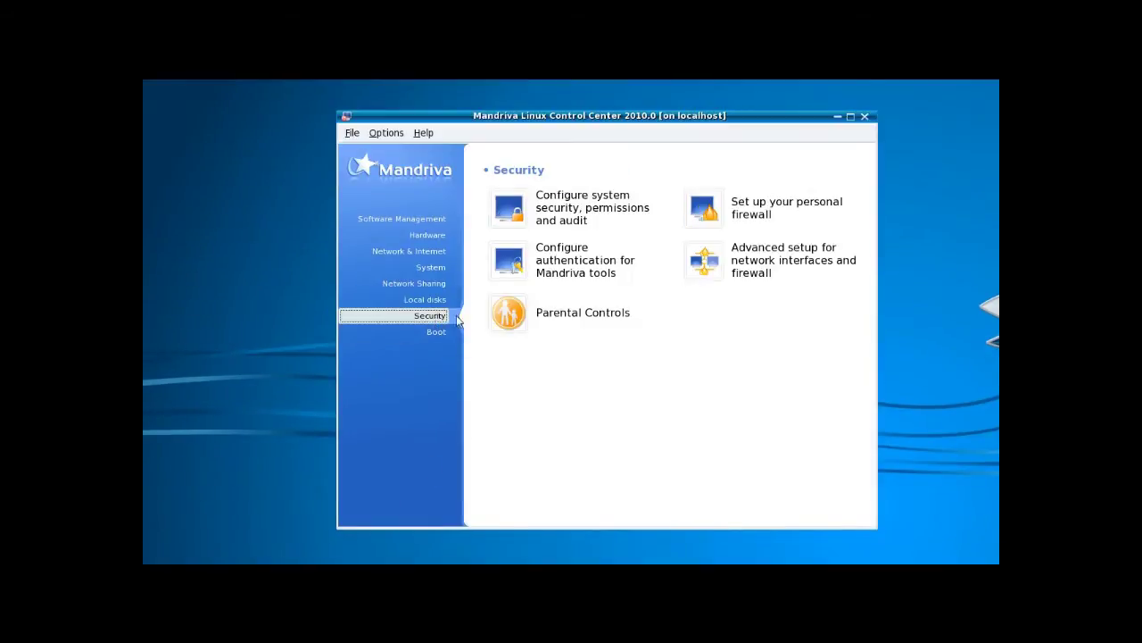
{"action": "left_click", "coordinate": [511, 314]}
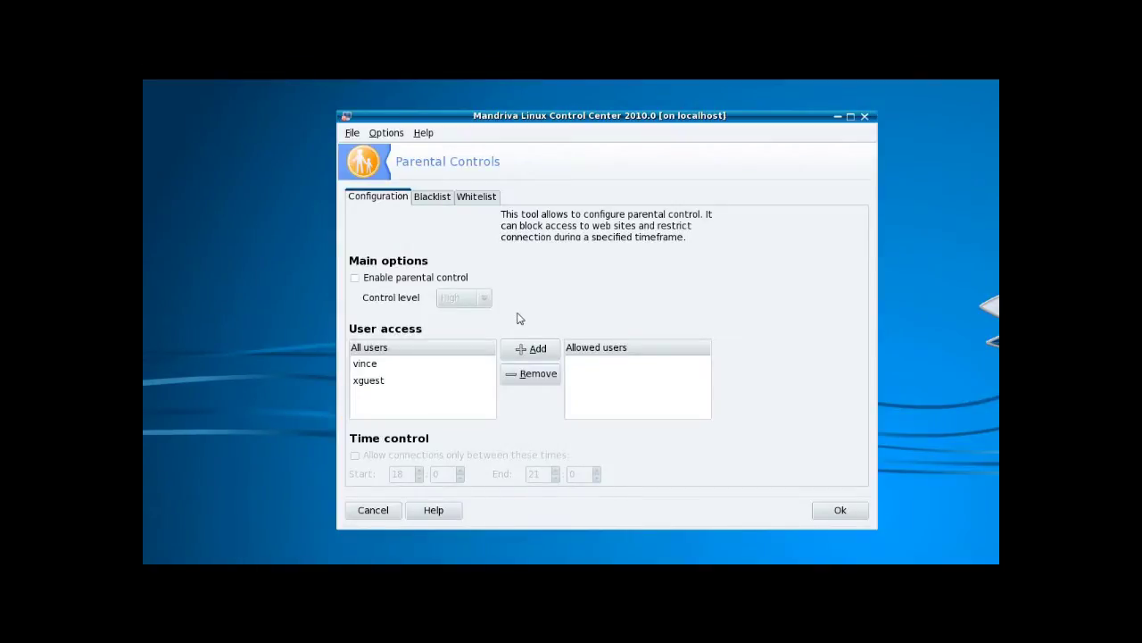
{"action": "left_click", "coordinate": [389, 510]}
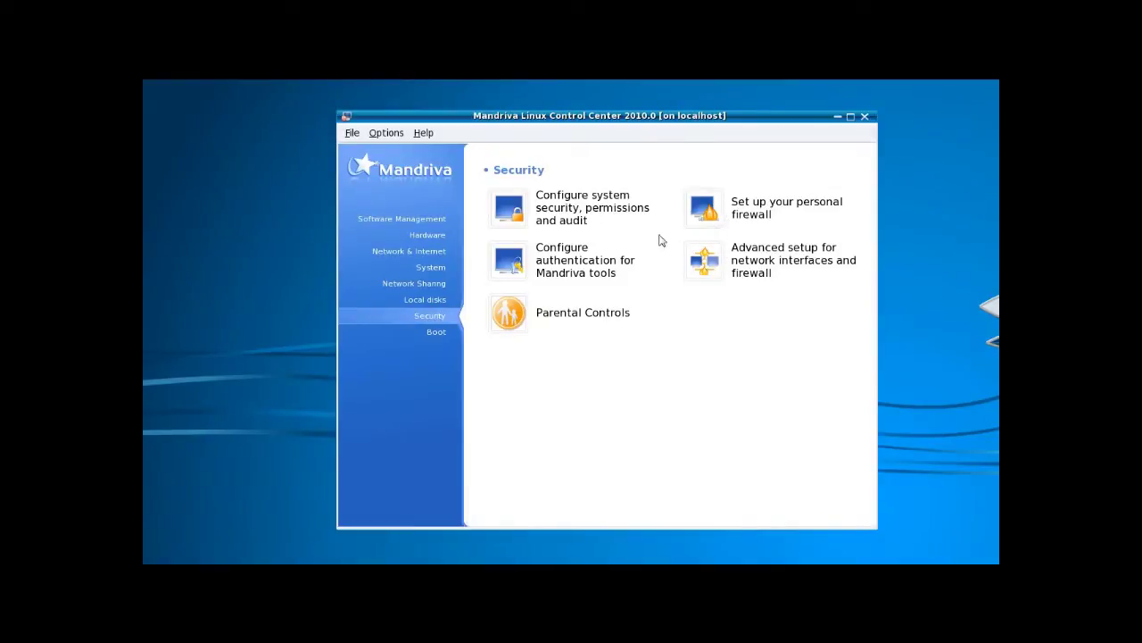
{"action": "left_click", "coordinate": [428, 301]}
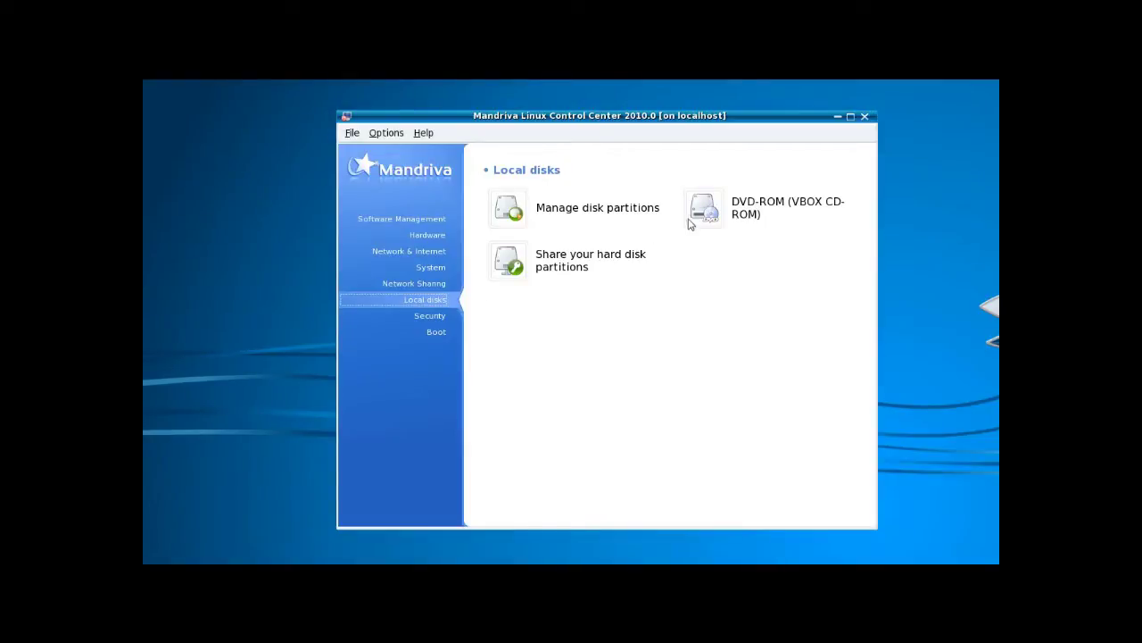
Step: Open Manage disk partitions, exit at the backup warning, then switch to Network Sharing
{"action": "left_click", "coordinate": [645, 219]}
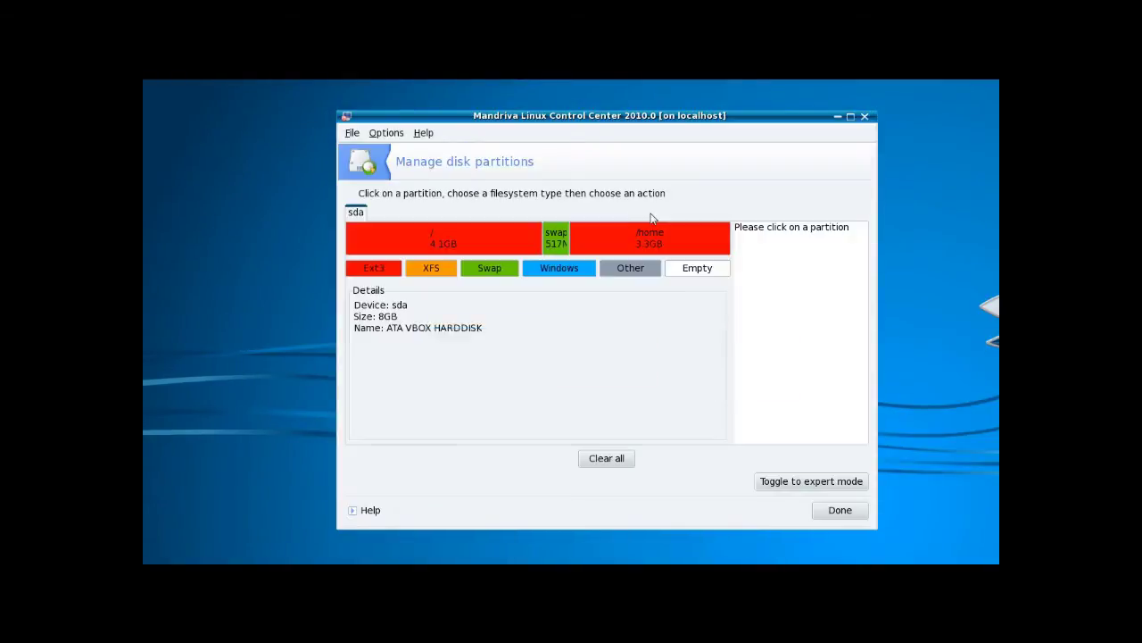
{"action": "left_click", "coordinate": [757, 382]}
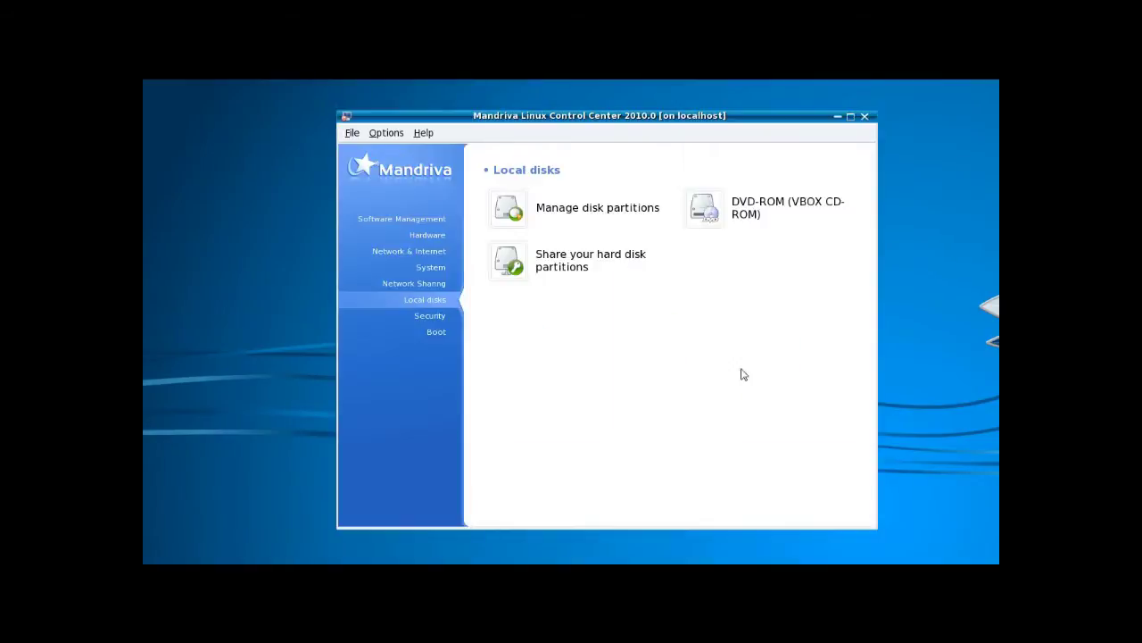
{"action": "left_click", "coordinate": [443, 283]}
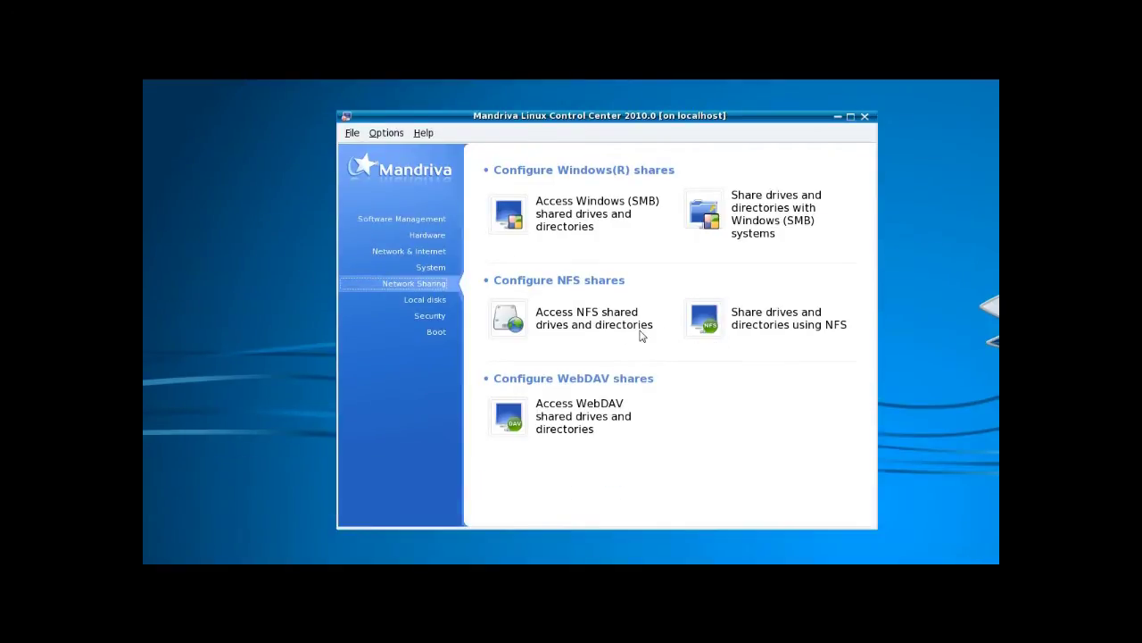
Step: Under System, scroll through the Manage system services list and cancel without changes
{"action": "left_click", "coordinate": [432, 267]}
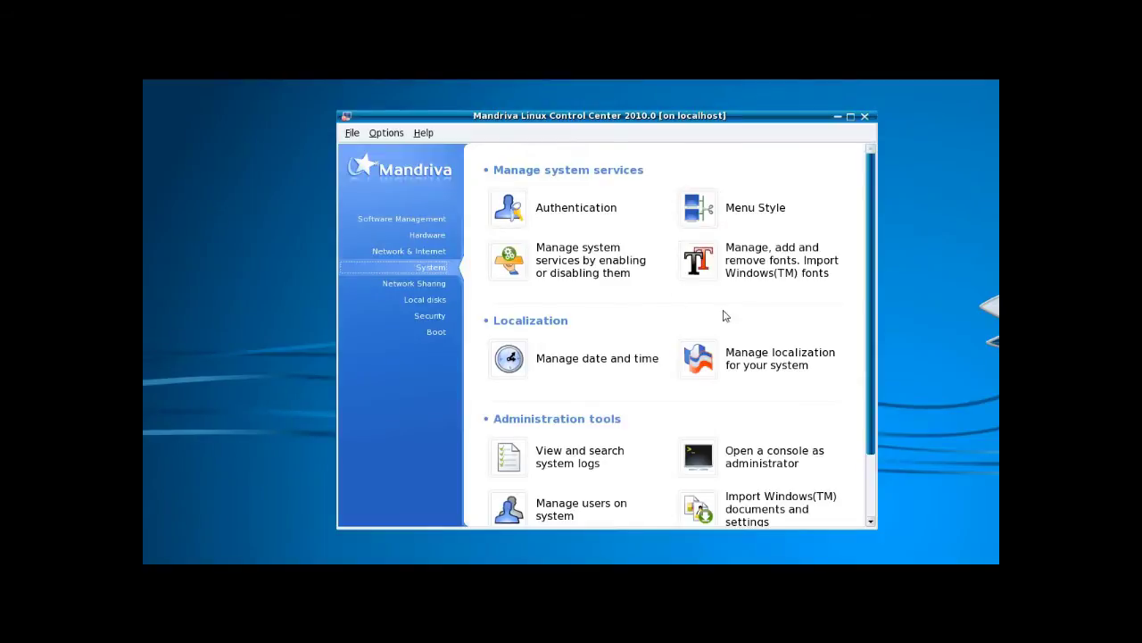
{"action": "scroll", "coordinate": [620, 332], "scroll_direction": "down", "scroll_amount": 2}
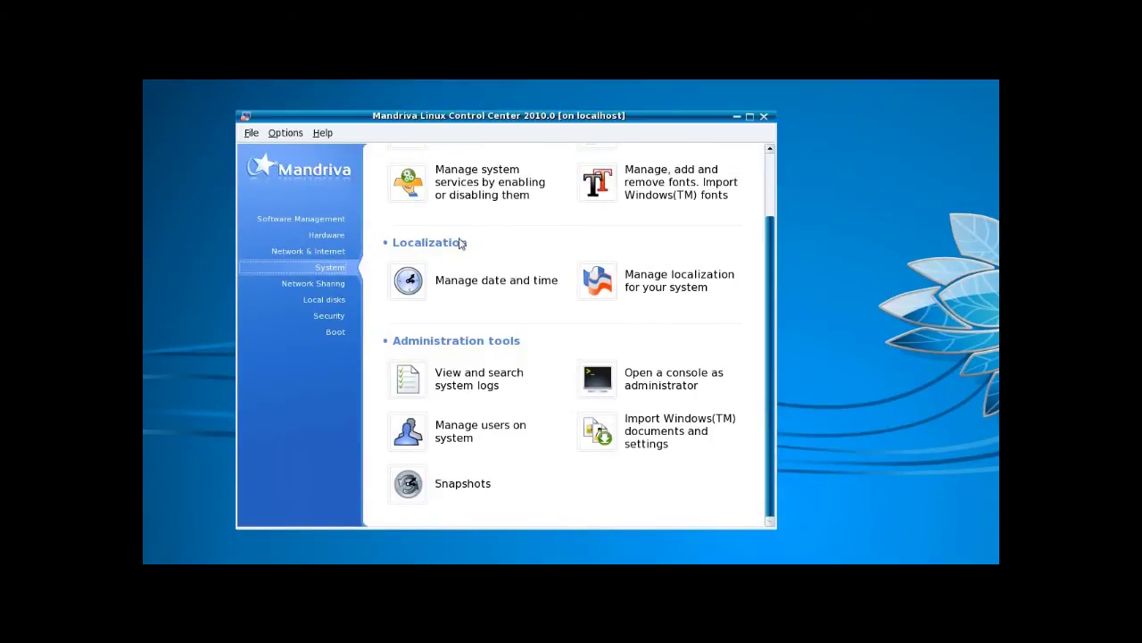
{"action": "scroll", "coordinate": [510, 312], "scroll_direction": "up", "scroll_amount": 2}
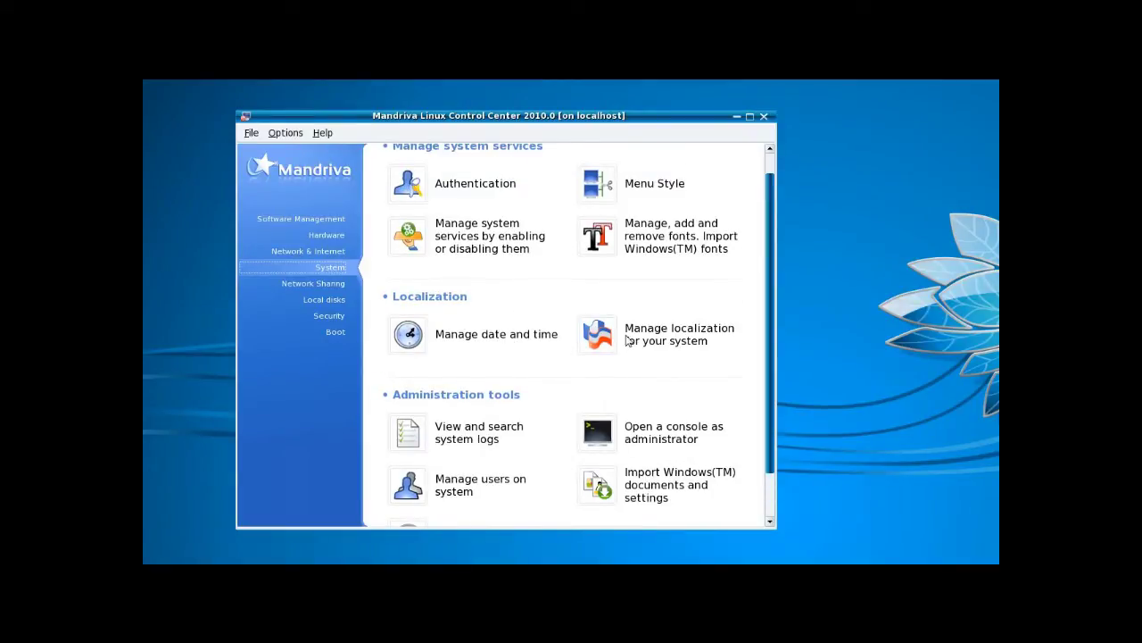
{"action": "left_click", "coordinate": [536, 247]}
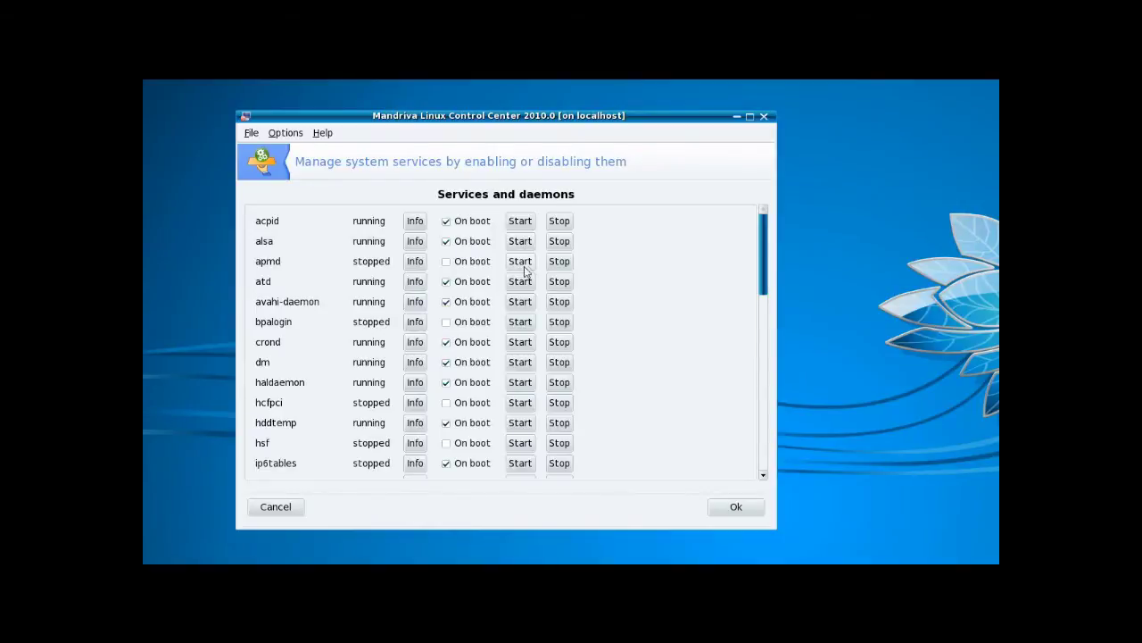
{"action": "scroll", "coordinate": [522, 278], "scroll_direction": "down", "scroll_amount": 1}
{"action": "scroll", "coordinate": [523, 277], "scroll_direction": "down", "scroll_amount": 9}
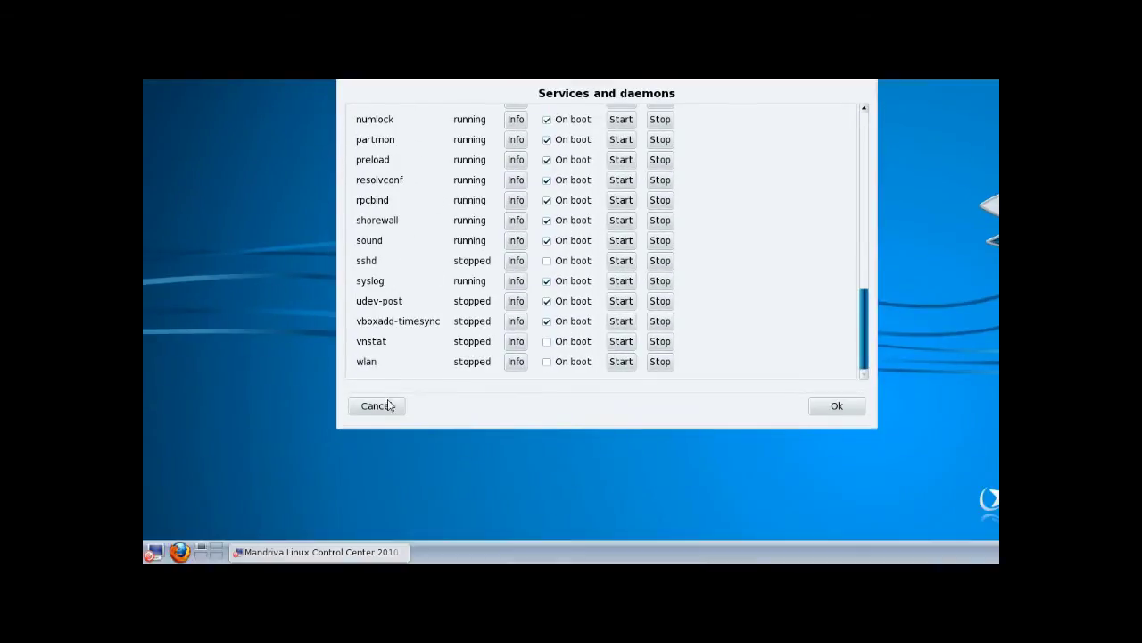
{"action": "left_click", "coordinate": [276, 506]}
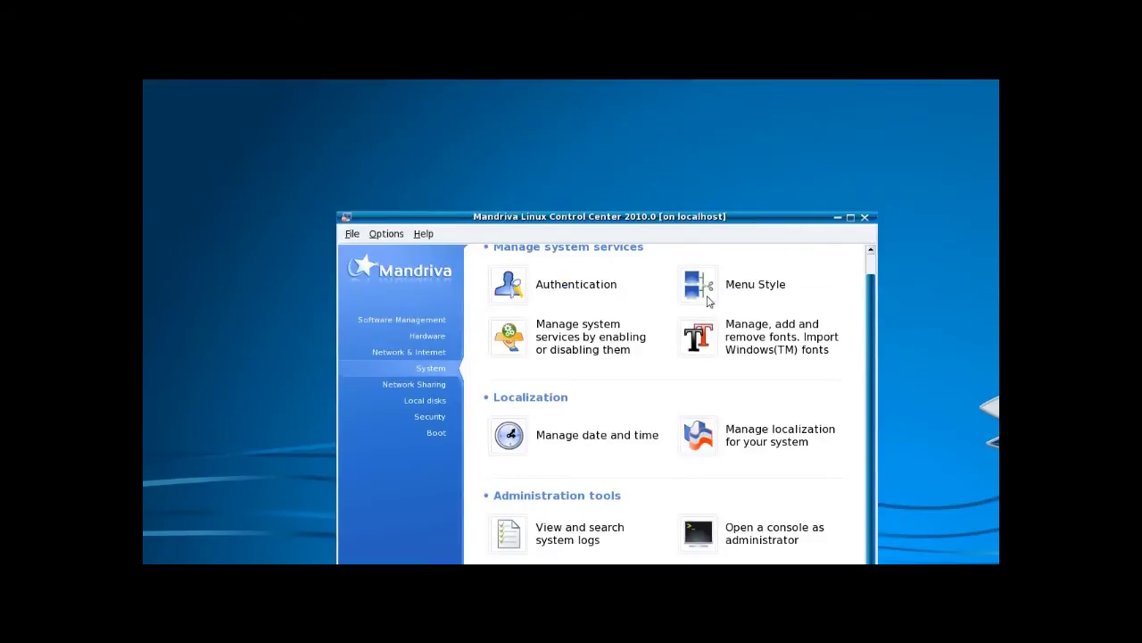
Step: Check the wired Ethernet connection in Network Center, quit, then switch to the Hardware section
{"action": "left_click", "coordinate": [438, 356]}
{"action": "scroll", "coordinate": [695, 477], "scroll_direction": "down", "scroll_amount": 1}
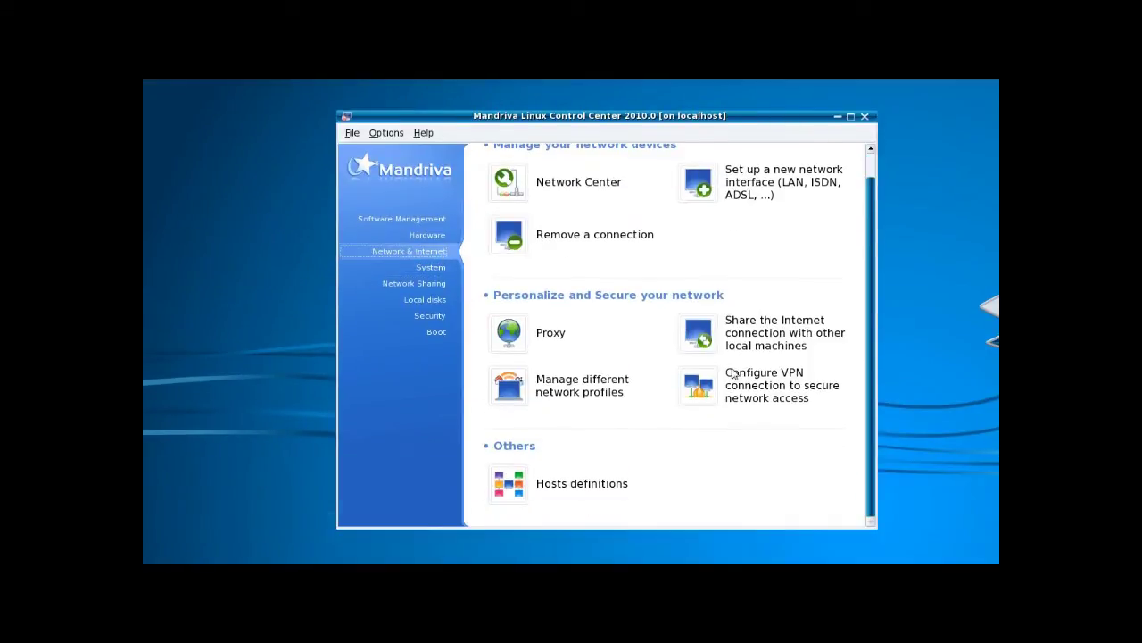
{"action": "scroll", "coordinate": [697, 378], "scroll_direction": "up", "scroll_amount": 1}
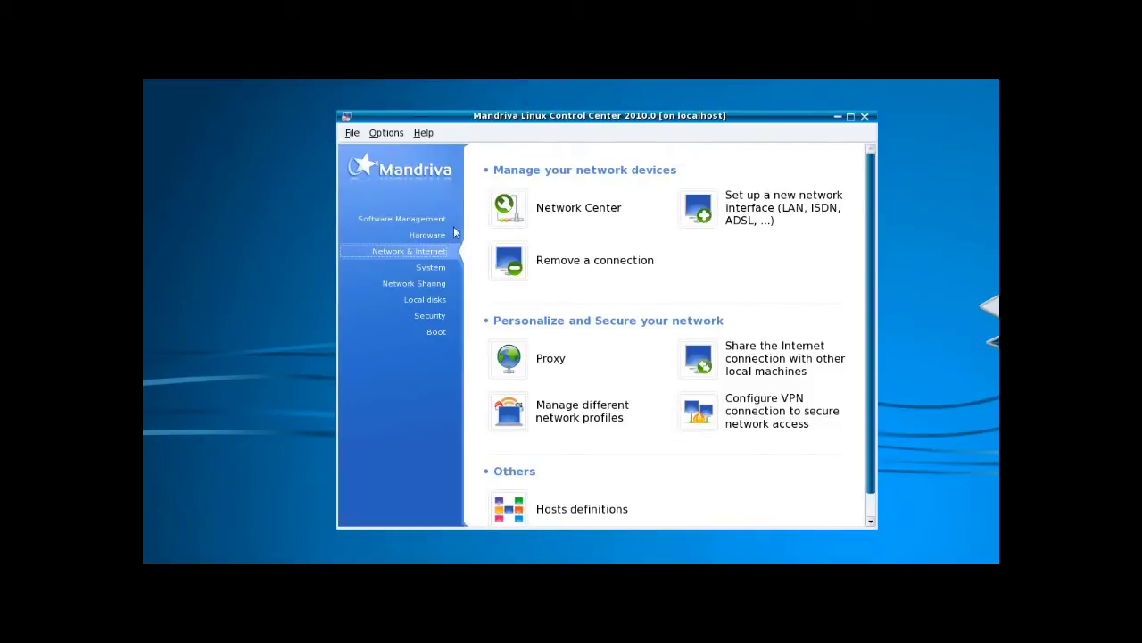
{"action": "left_click", "coordinate": [509, 219]}
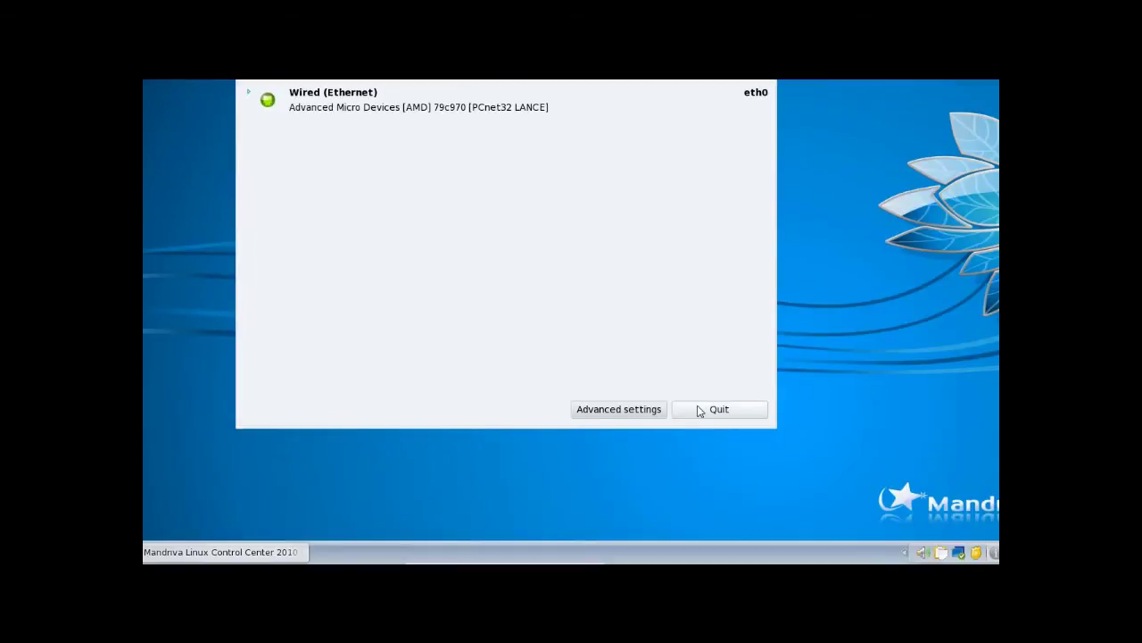
{"action": "left_click", "coordinate": [800, 510]}
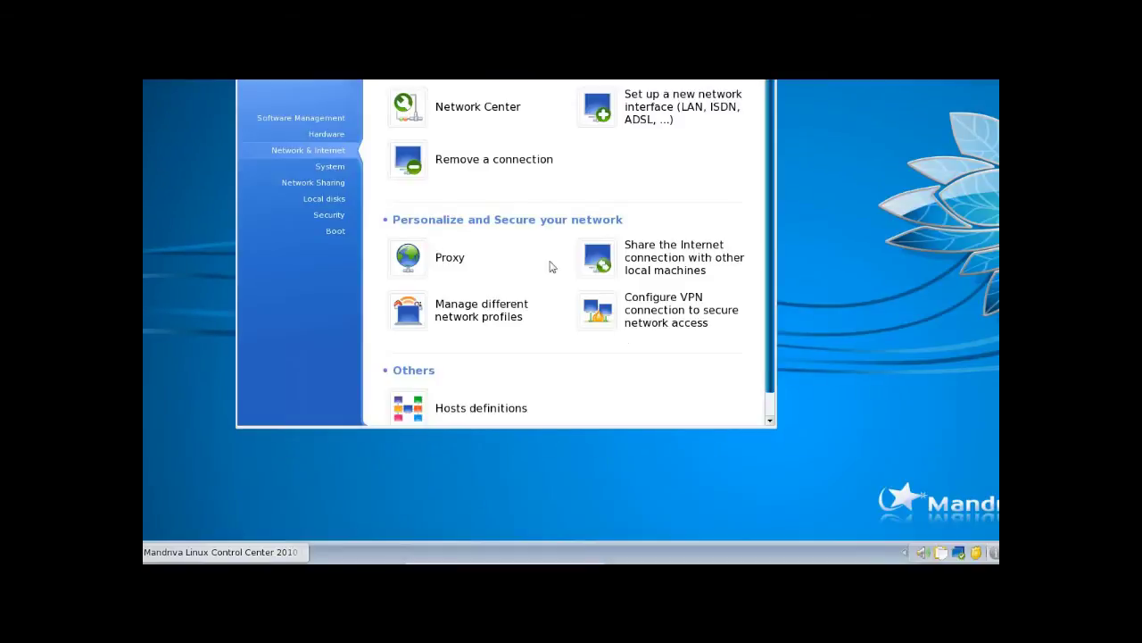
{"action": "left_click", "coordinate": [332, 234]}
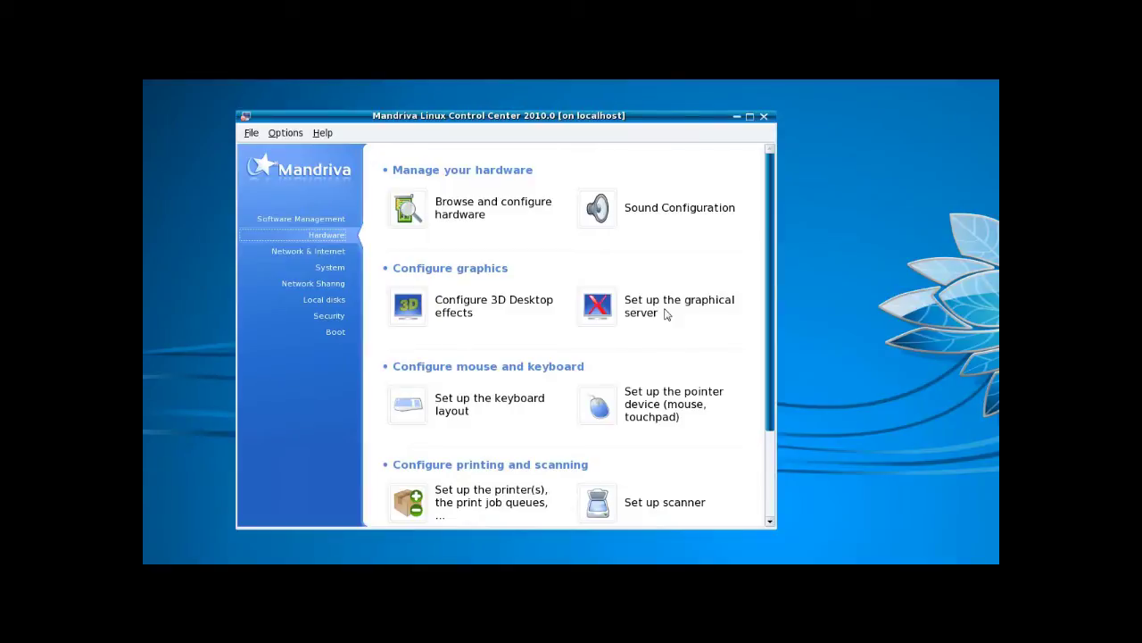
Step: Scroll to the end of the Hardware tools, then switch to Software Management
{"action": "scroll", "coordinate": [665, 315], "scroll_direction": "down", "scroll_amount": 3}
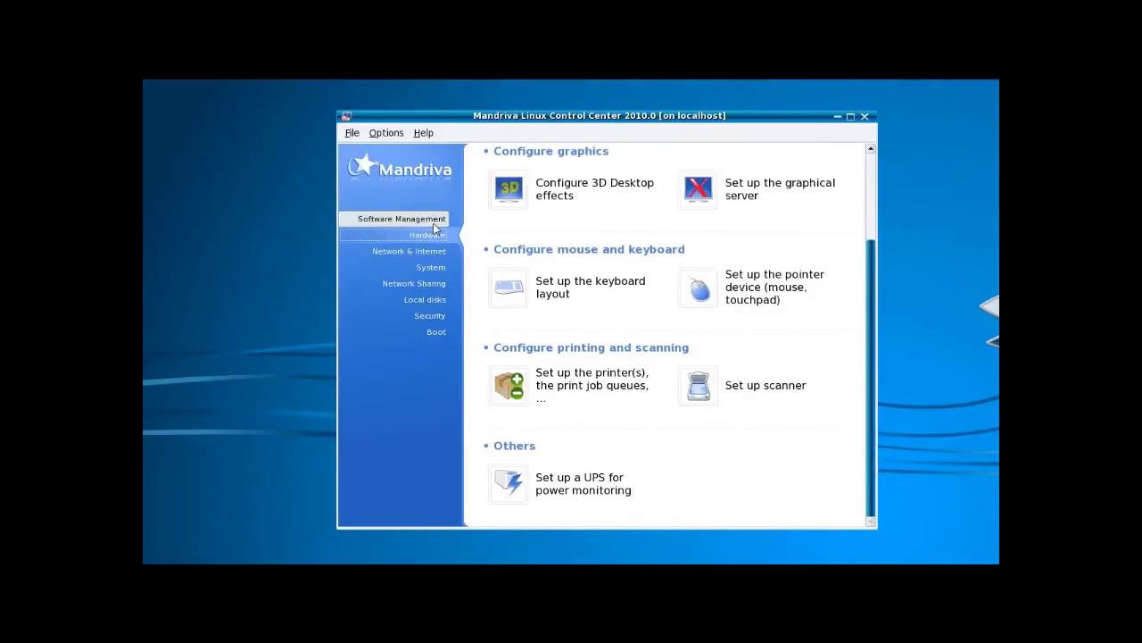
{"action": "left_click", "coordinate": [435, 223]}
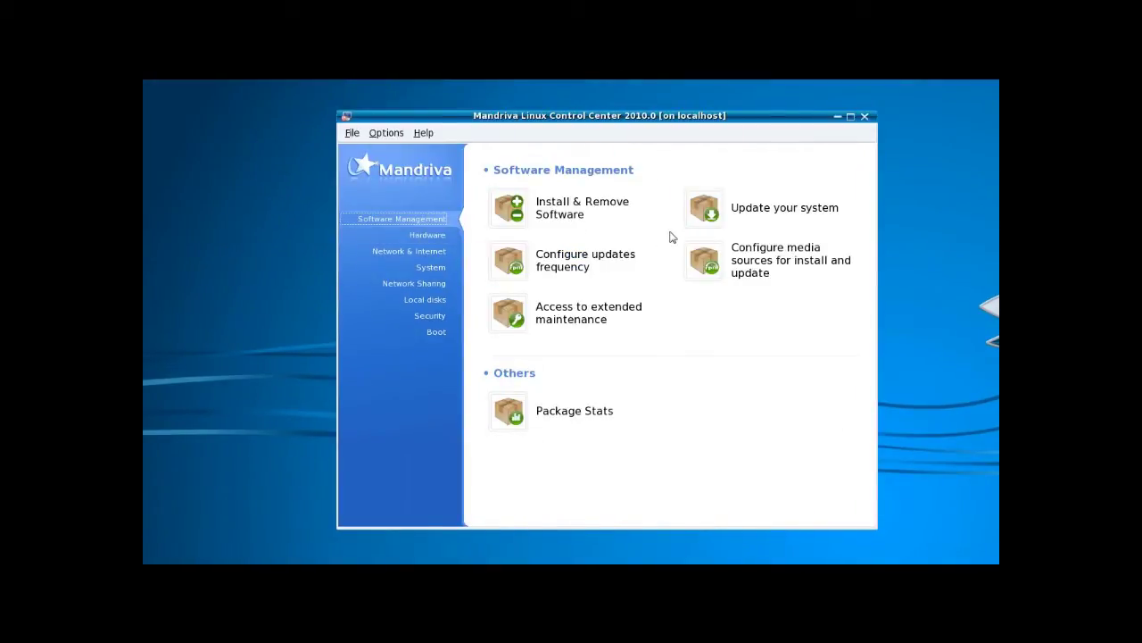
Step: Open Install & Remove Software and resize its window
{"action": "left_click", "coordinate": [603, 215]}
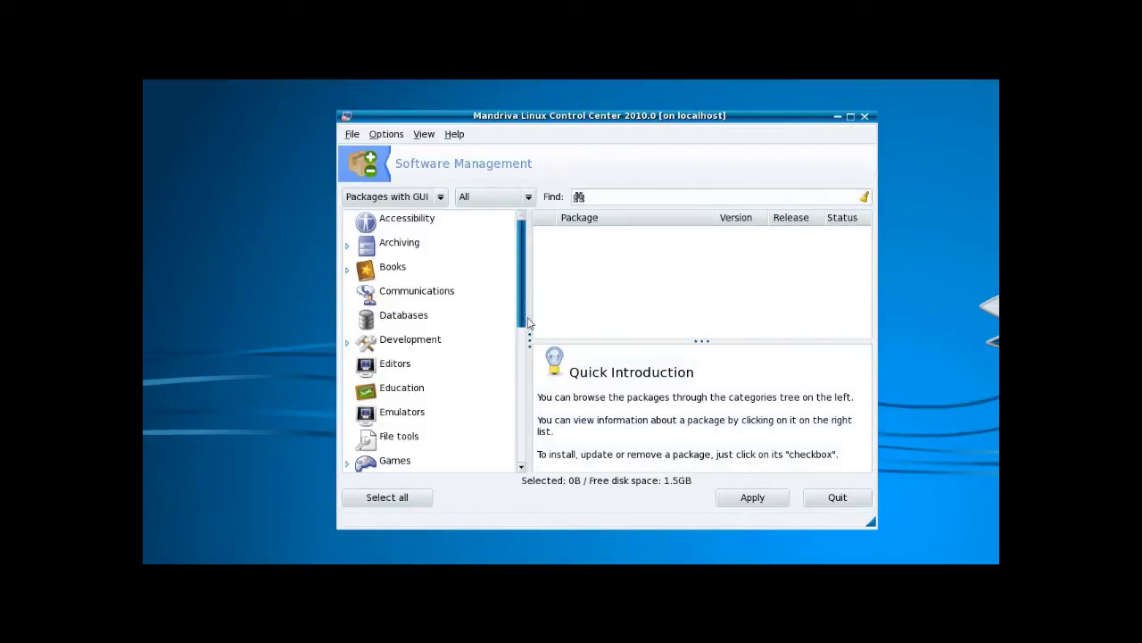
{"action": "left_click_drag", "start_coordinate": [523, 323], "coordinate": [522, 460]}
{"action": "left_click_drag", "start_coordinate": [522, 359], "coordinate": [522, 217]}
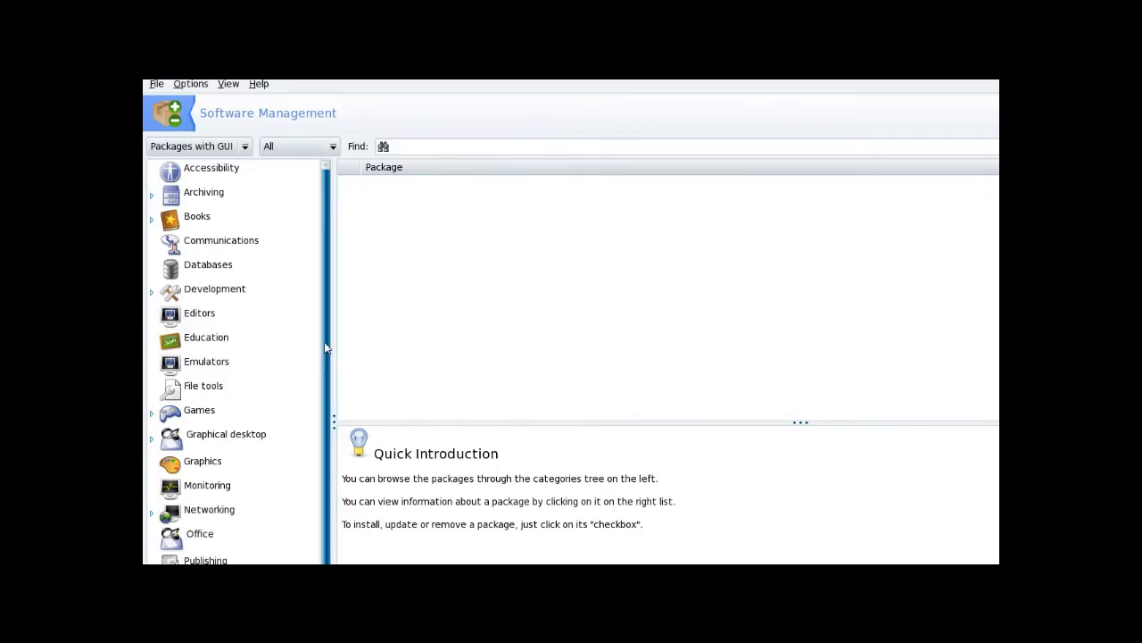
{"action": "scroll", "coordinate": [328, 342], "scroll_direction": "down", "scroll_amount": 3}
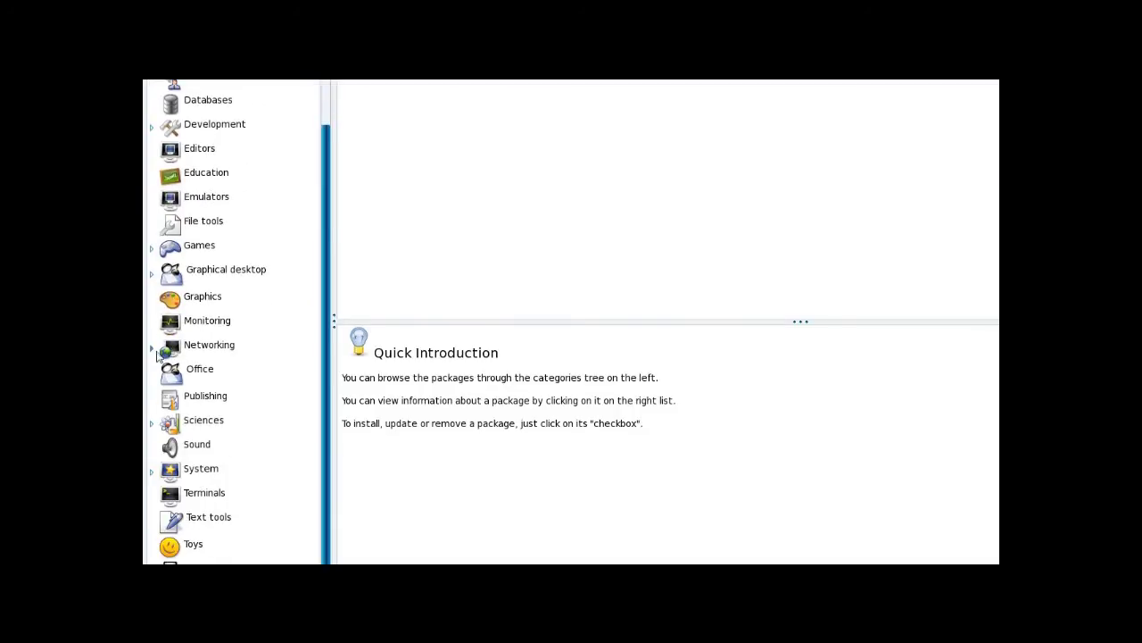
Step: Browse Networking > WWW packages showing firefox 3.5.8 installed, then minimize the Control Center
{"action": "left_click", "coordinate": [151, 350]}
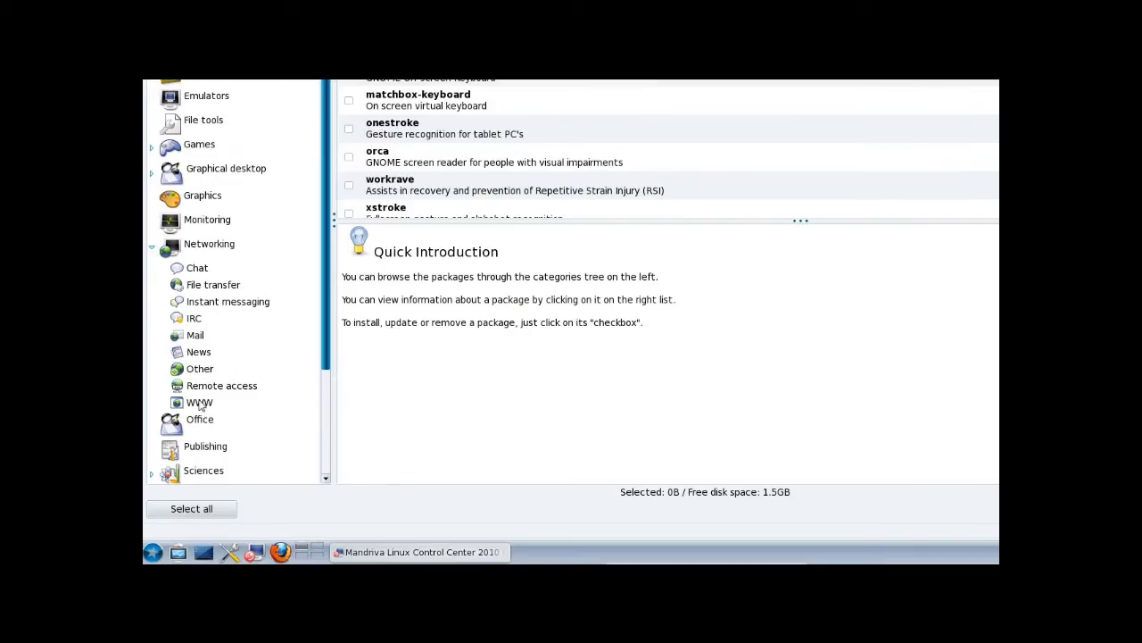
{"action": "left_click", "coordinate": [199, 403]}
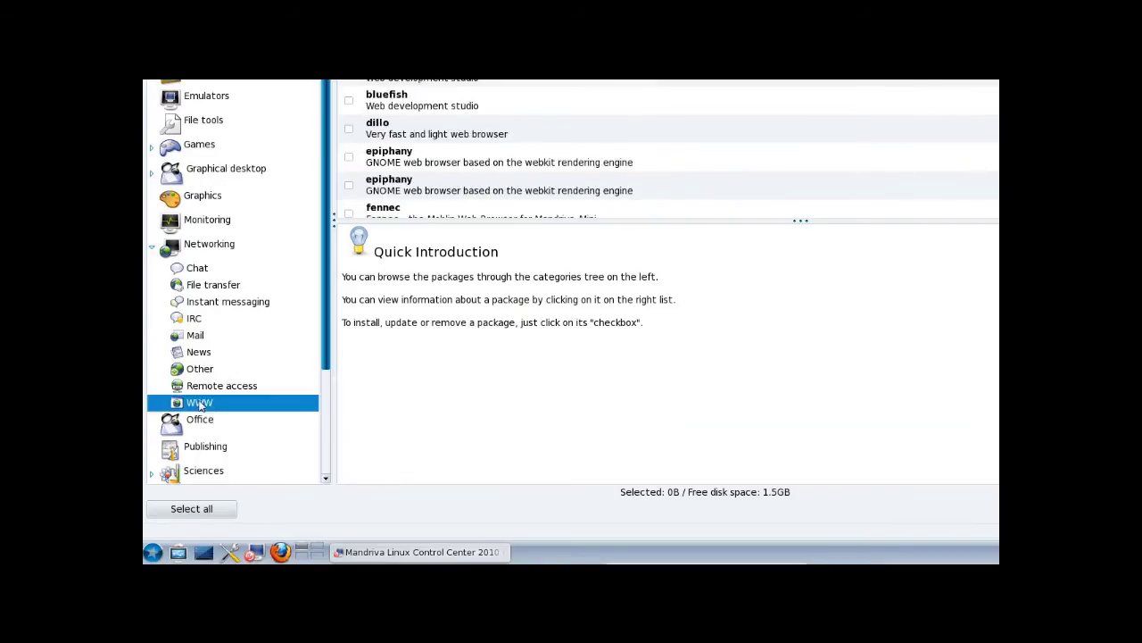
{"action": "scroll", "coordinate": [699, 280], "scroll_direction": "down", "scroll_amount": 3}
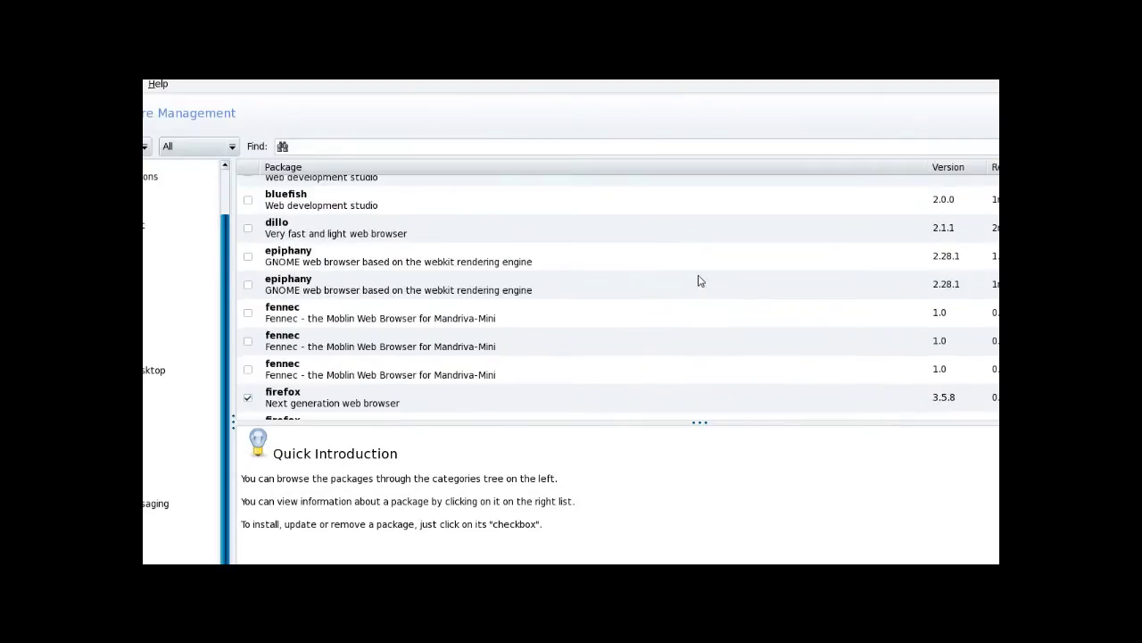
{"action": "scroll", "coordinate": [700, 294], "scroll_direction": "down", "scroll_amount": 4}
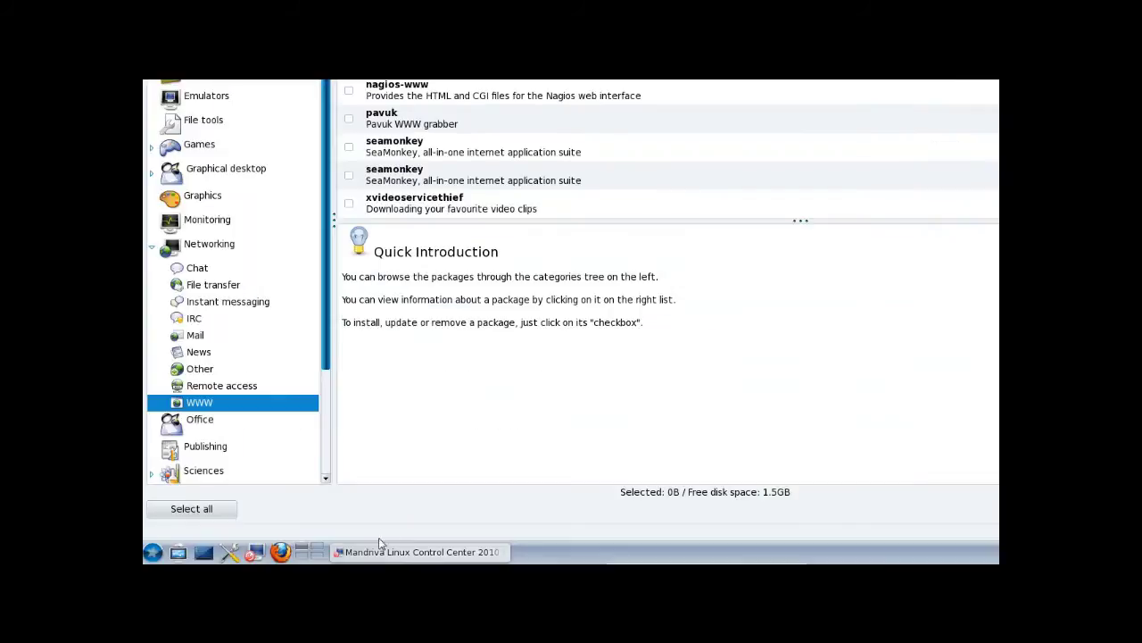
{"action": "left_click", "coordinate": [377, 552]}
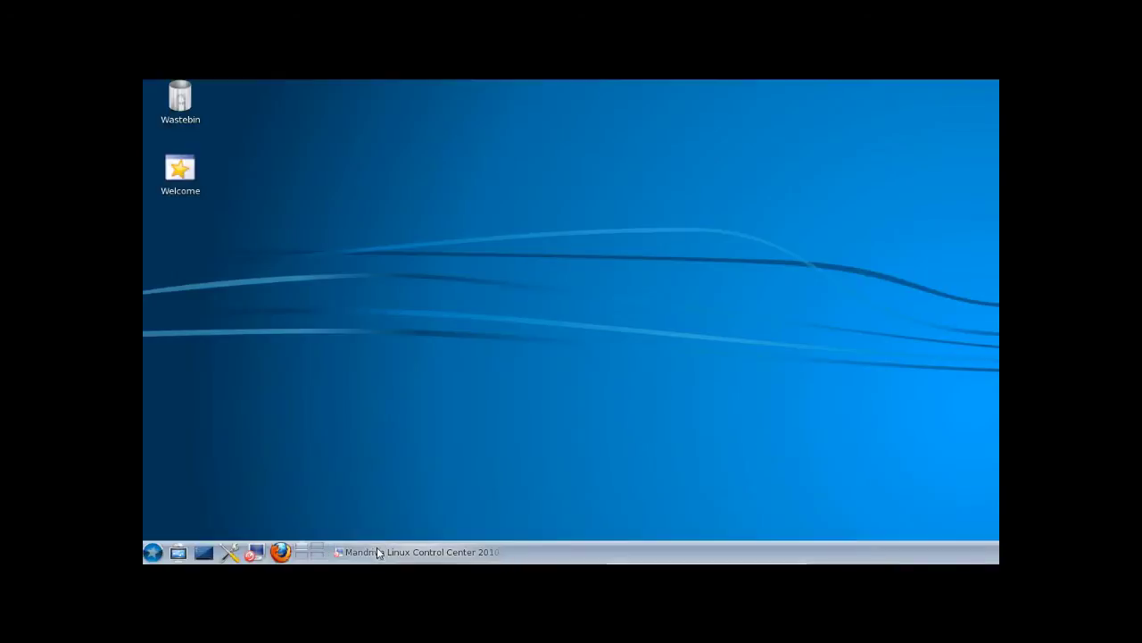
Step: Launch Firefox from the taskbar and view About Mozilla Firefox, showing version 3.5.8
{"action": "left_click", "coordinate": [280, 551]}
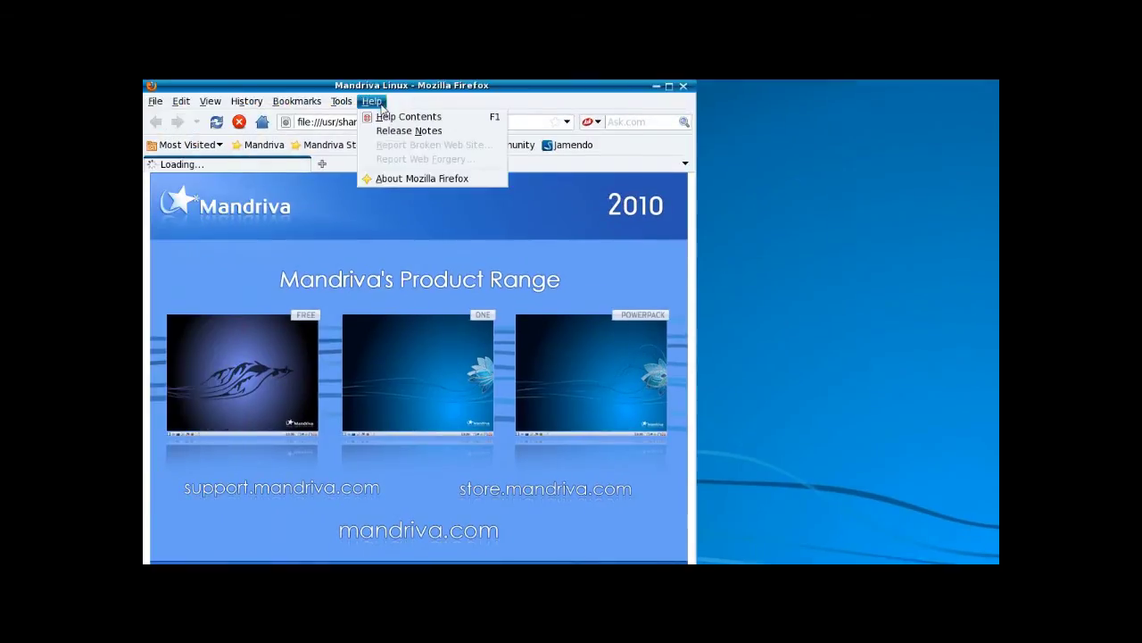
{"action": "left_click", "coordinate": [387, 182]}
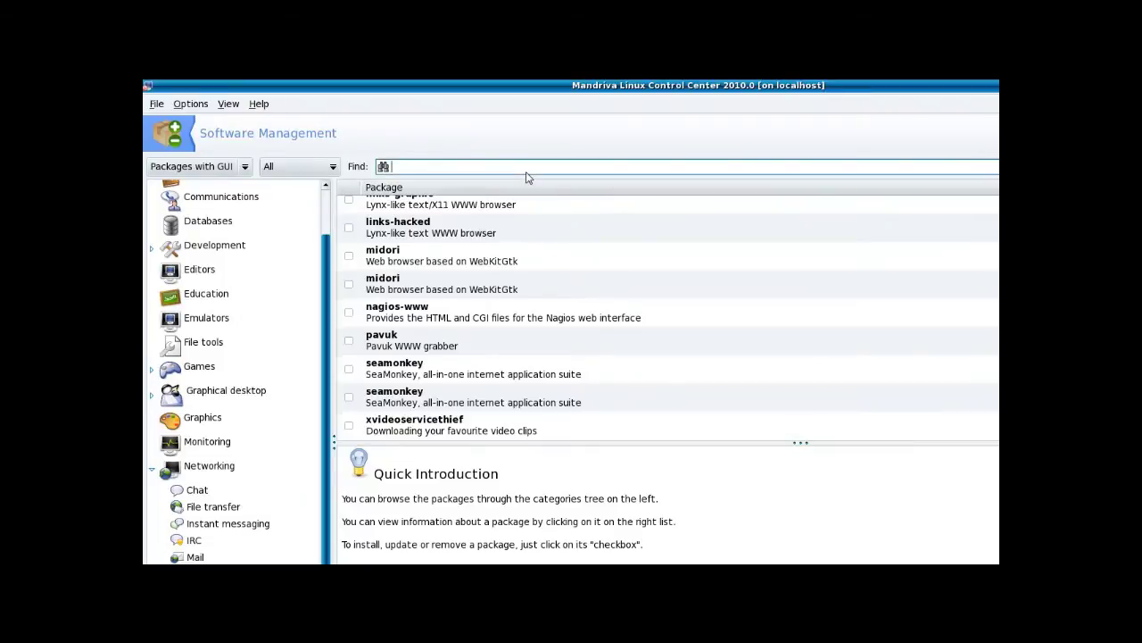
Step: Search the packages for 'firefox' and tick the firefox package for upgrade
{"action": "type", "text": "firefox"}
{"action": "key", "text": "Return"}
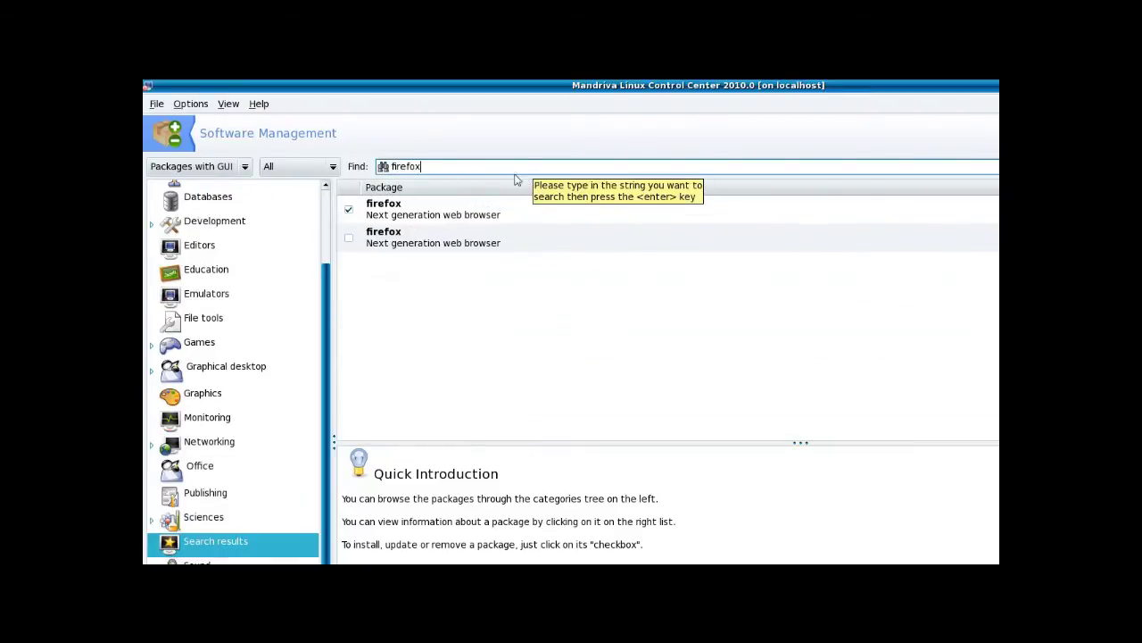
{"action": "left_click", "coordinate": [349, 211]}
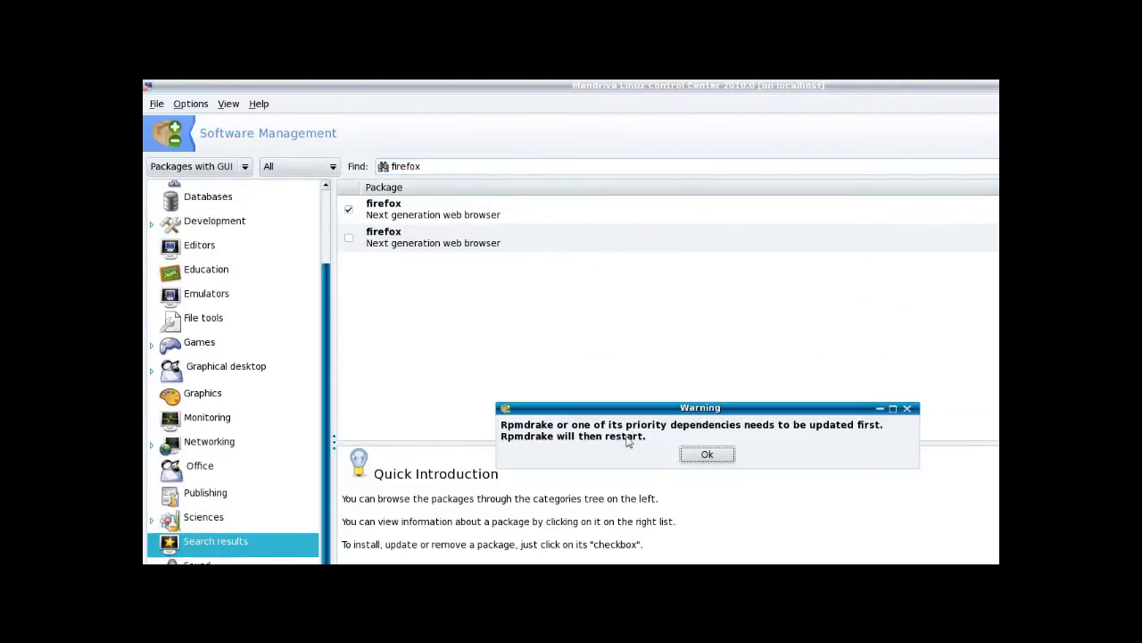
Step: Accept the update warning, 3.5.8 removals, extra 3.6 packages and plasmanotify conflict removal
{"action": "left_click", "coordinate": [714, 453]}
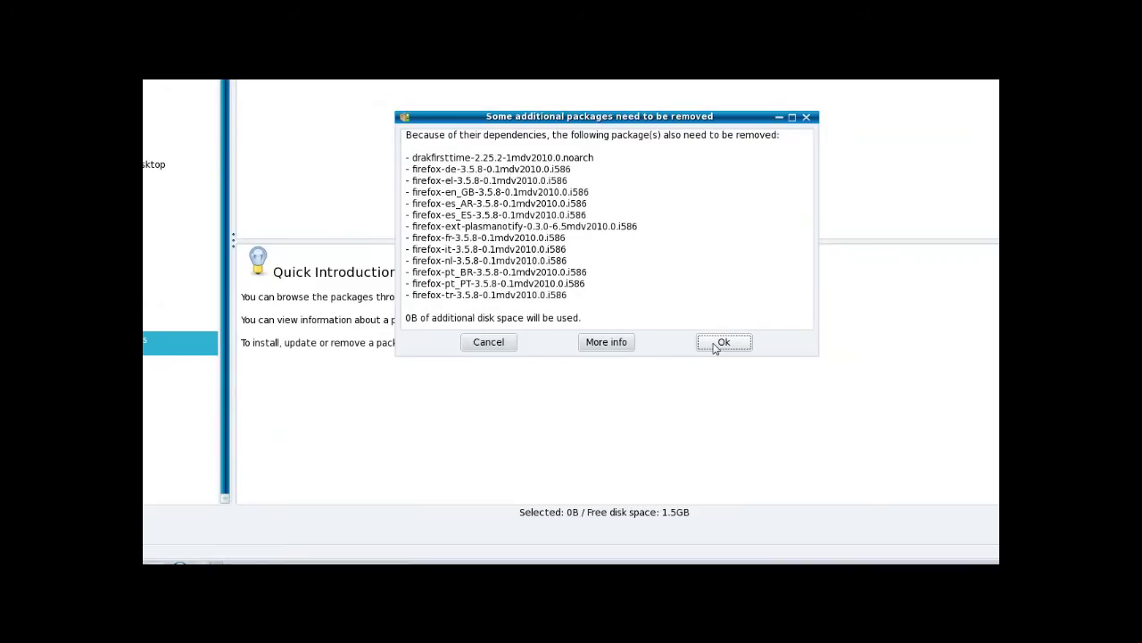
{"action": "left_click", "coordinate": [719, 344]}
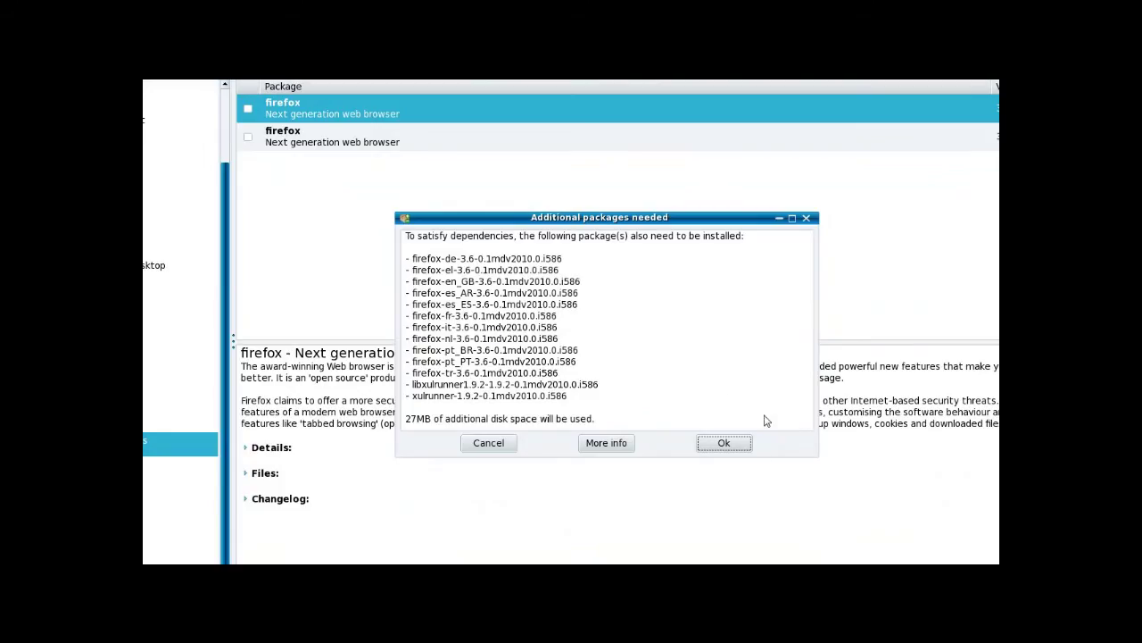
{"action": "left_click", "coordinate": [730, 446]}
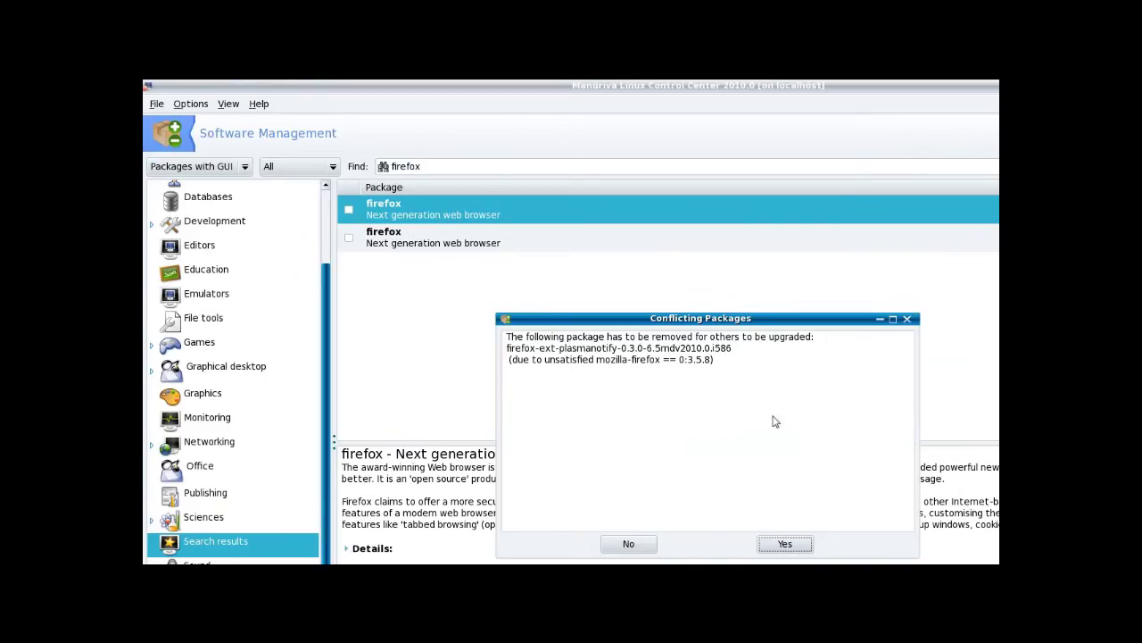
{"action": "left_click", "coordinate": [797, 544]}
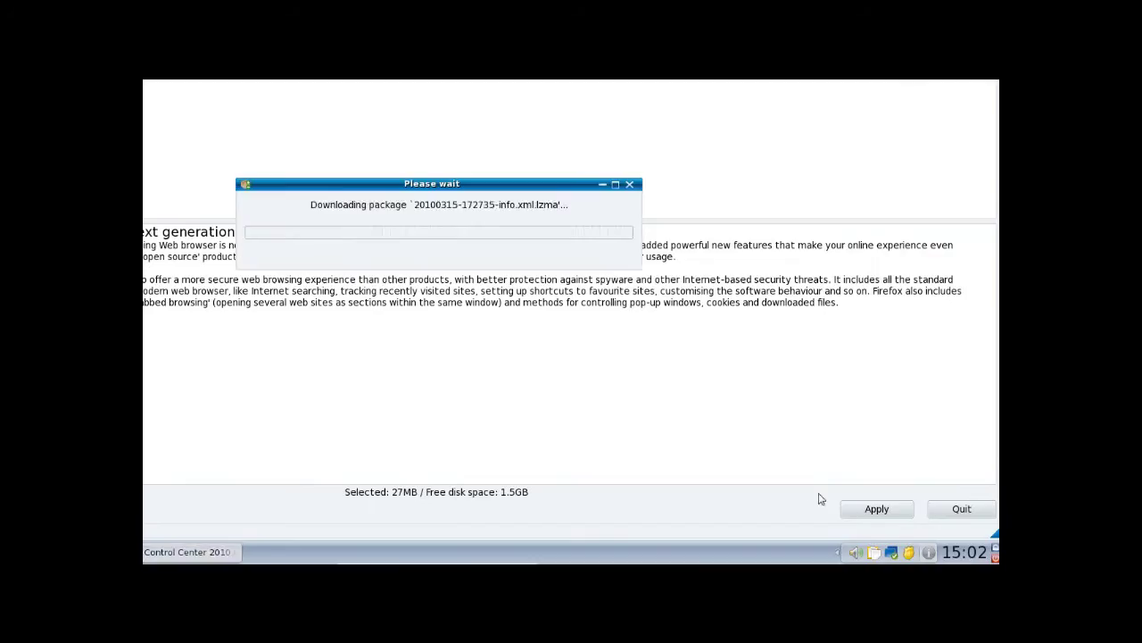
Step: Apply the Firefox 3.6 upgrade, approve removing old packages, and accept the orphaned-packages notice
{"action": "left_click", "coordinate": [876, 509]}
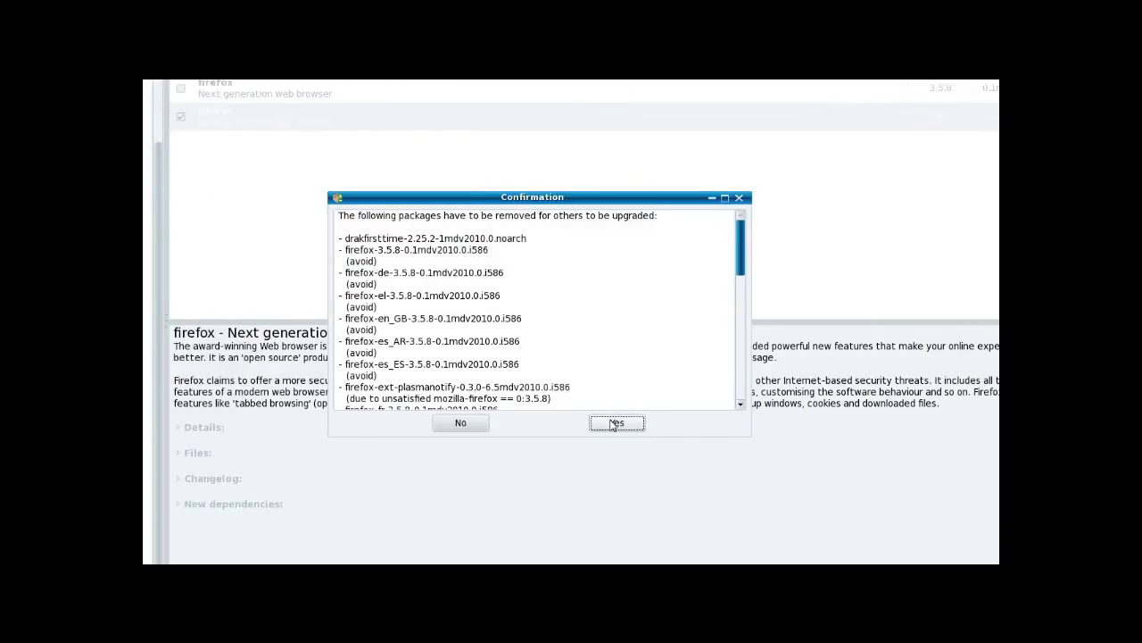
{"action": "left_click", "coordinate": [613, 423]}
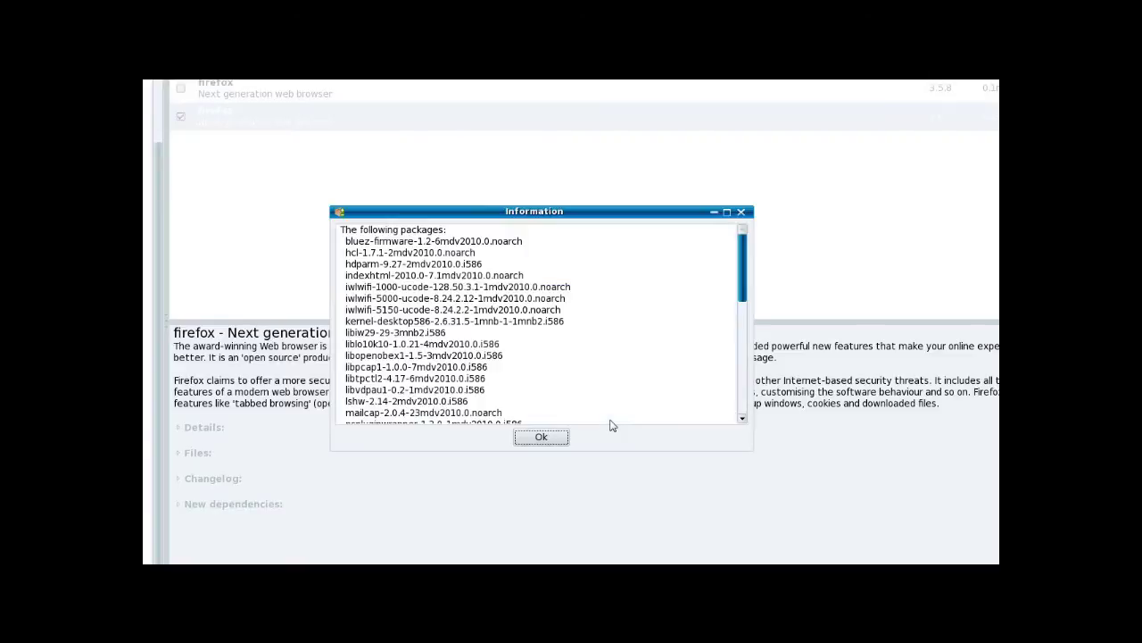
{"action": "scroll", "coordinate": [611, 419], "scroll_direction": "down", "scroll_amount": 10}
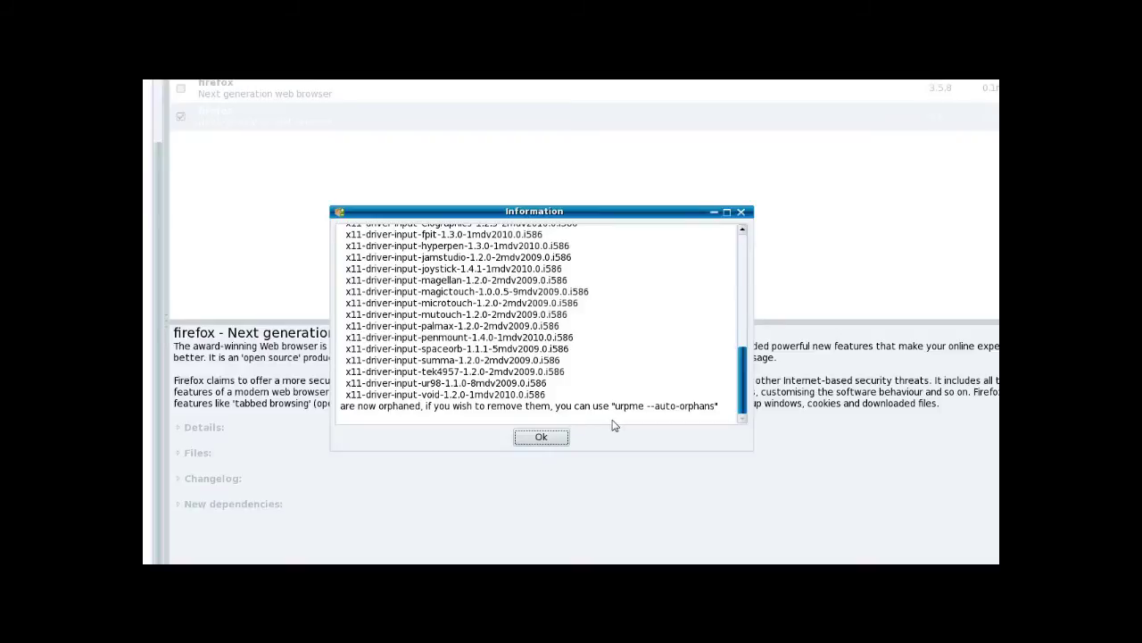
{"action": "scroll", "coordinate": [614, 420], "scroll_direction": "up", "scroll_amount": 10}
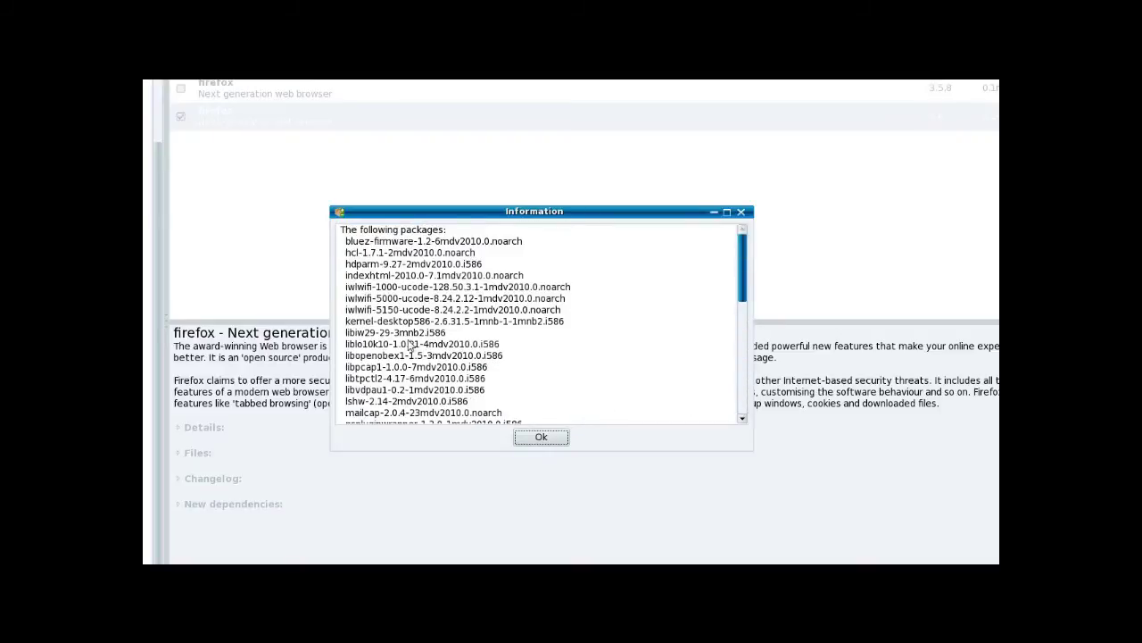
{"action": "scroll", "coordinate": [432, 375], "scroll_direction": "down", "scroll_amount": 2}
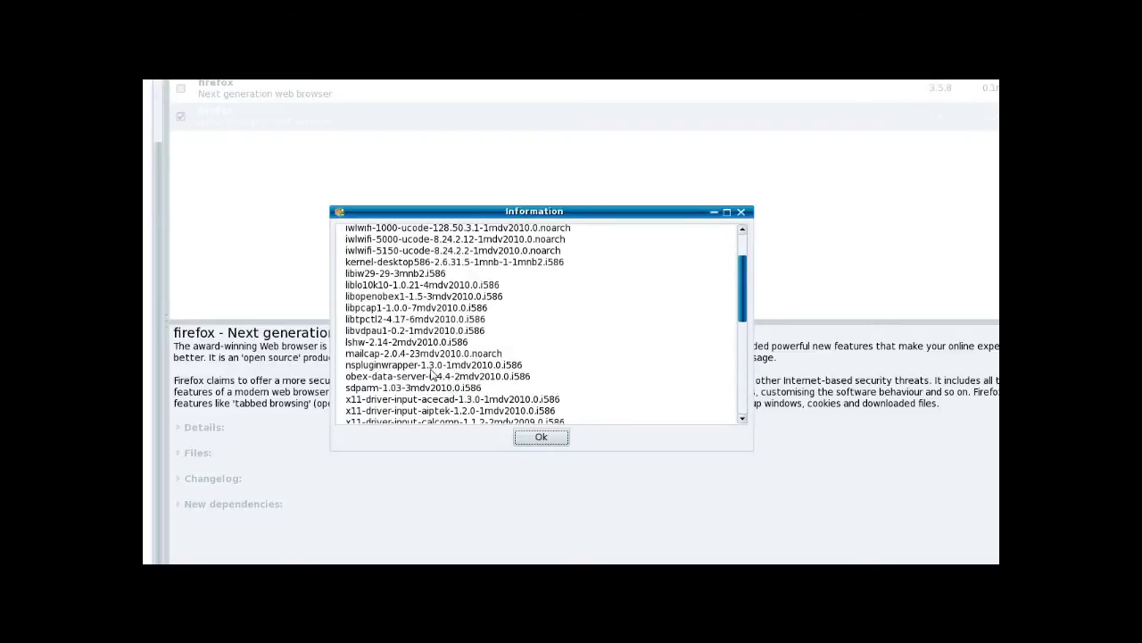
{"action": "scroll", "coordinate": [434, 371], "scroll_direction": "down", "scroll_amount": 7}
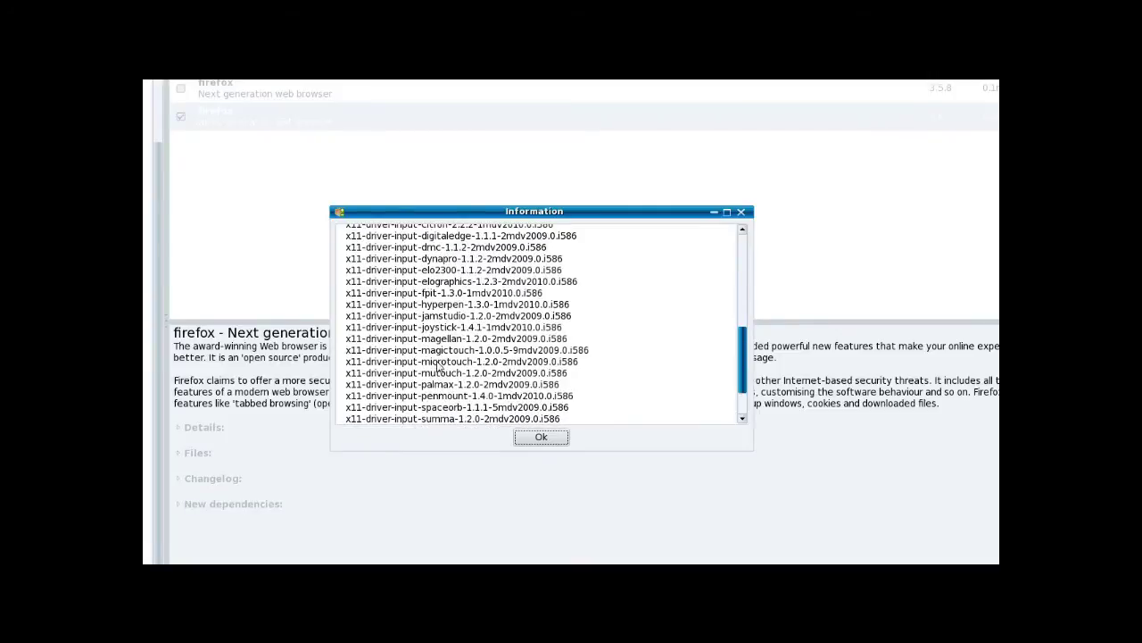
{"action": "scroll", "coordinate": [442, 366], "scroll_direction": "down", "scroll_amount": 3}
{"action": "scroll", "coordinate": [550, 393], "scroll_direction": "up", "scroll_amount": 11}
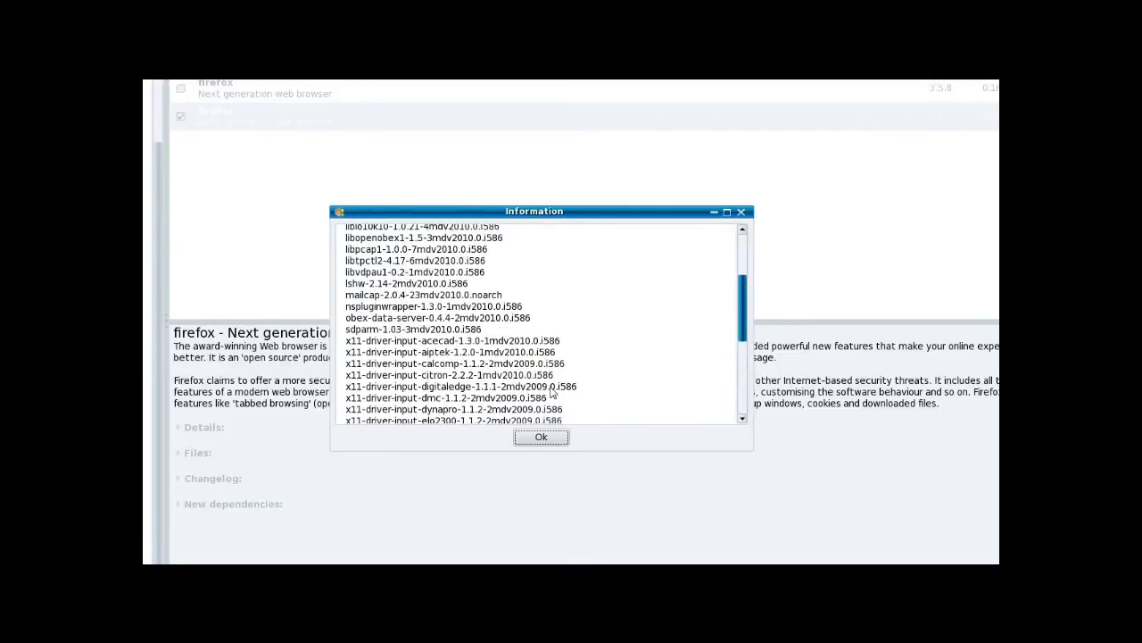
{"action": "scroll", "coordinate": [550, 393], "scroll_direction": "up", "scroll_amount": 2}
{"action": "scroll", "coordinate": [550, 393], "scroll_direction": "down", "scroll_amount": 14}
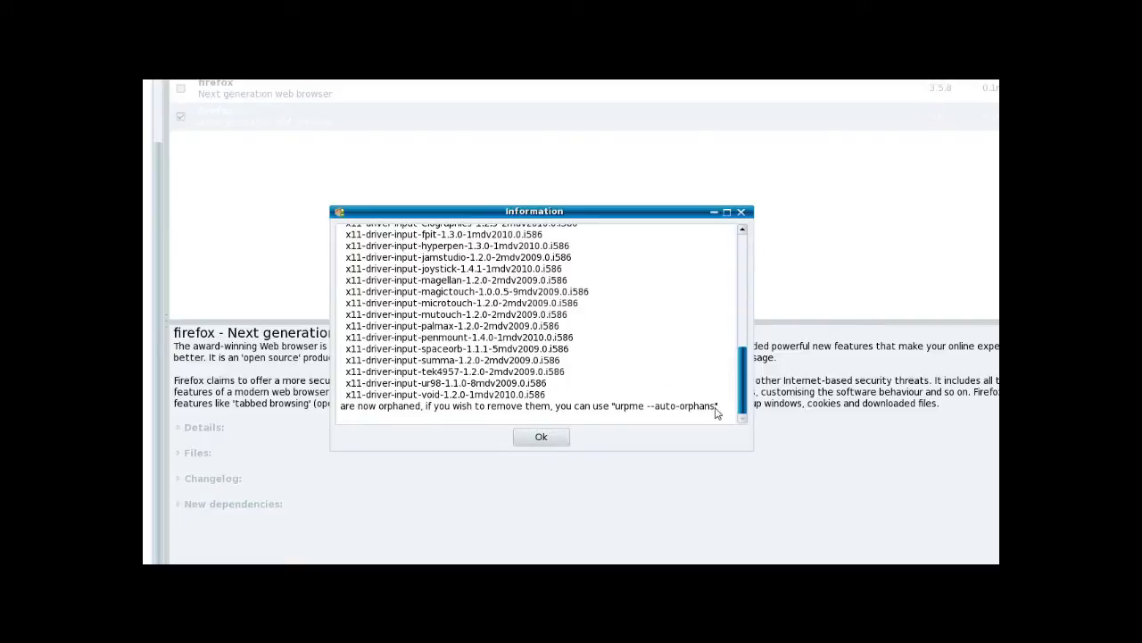
{"action": "left_click_drag", "start_coordinate": [716, 412], "coordinate": [623, 411]}
{"action": "left_click", "coordinate": [577, 416]}
{"action": "scroll", "coordinate": [518, 326], "scroll_direction": "up", "scroll_amount": 14}
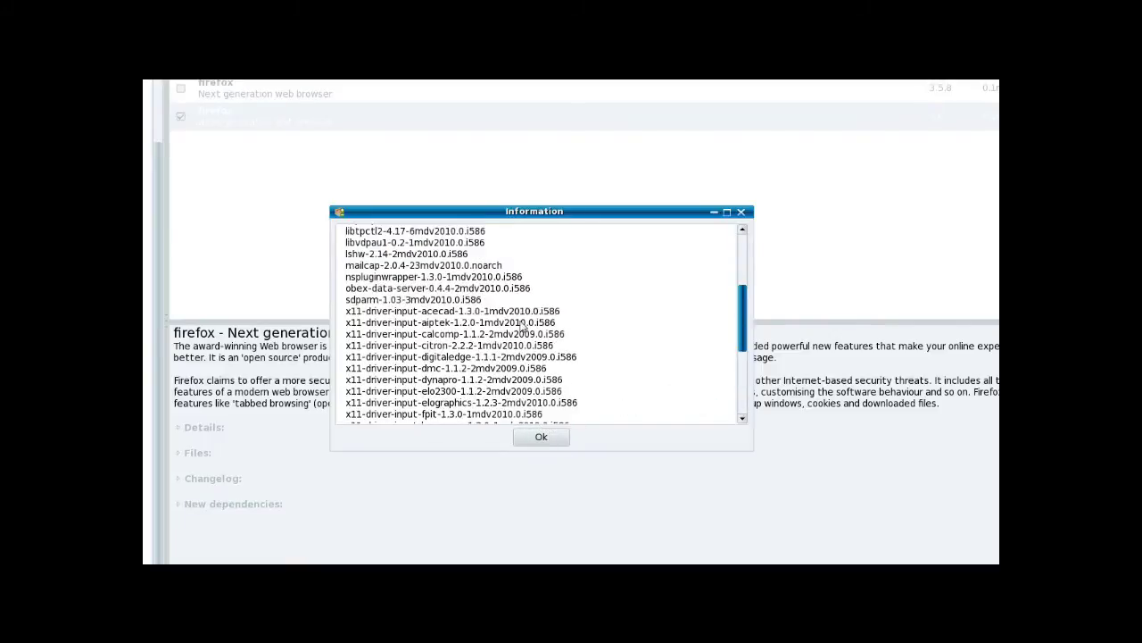
{"action": "left_click", "coordinate": [540, 437]}
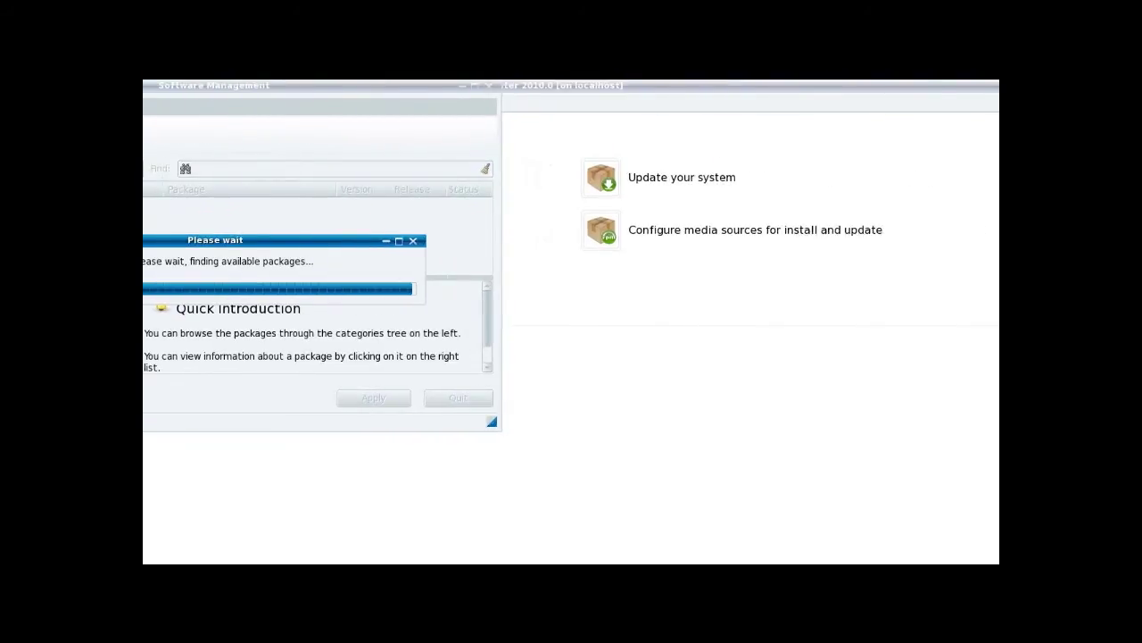
Step: Minimise the Control Center and launch Firefox from the taskbar
{"action": "left_click", "coordinate": [979, 85]}
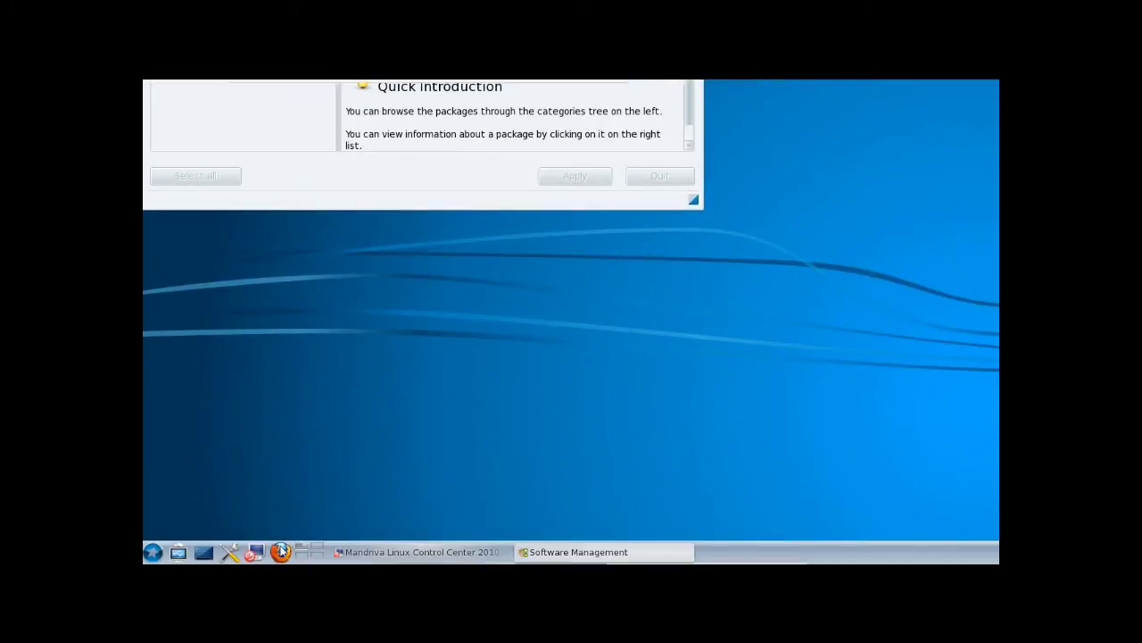
{"action": "left_click", "coordinate": [280, 550]}
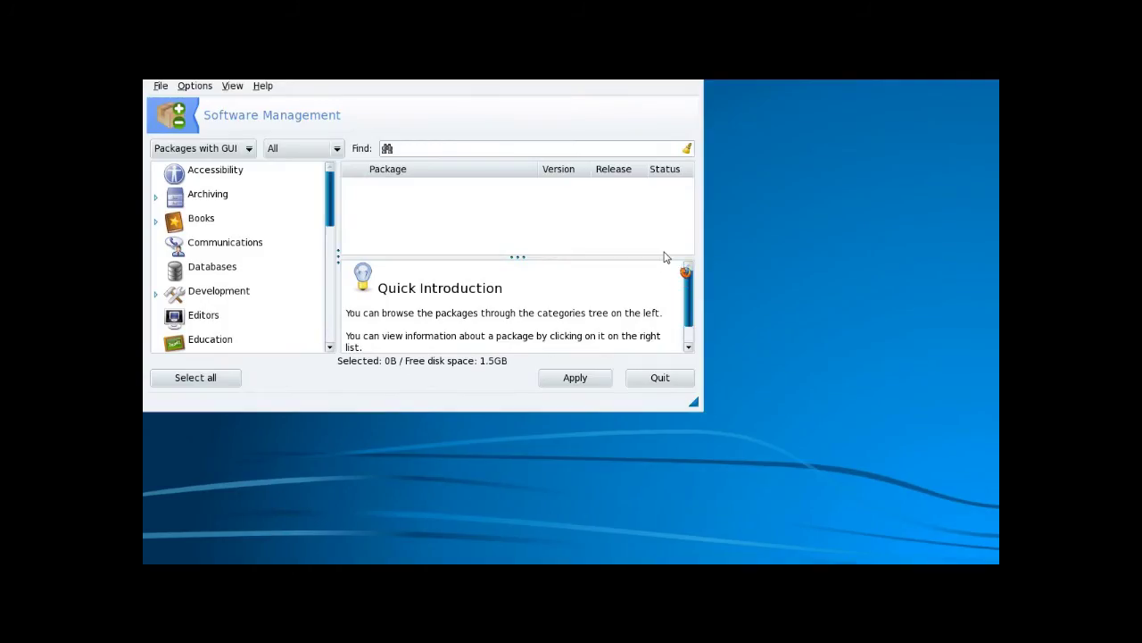
Step: Skip the default-browser prompt, verify About Mozilla Firefox shows version 3.6, then close Firefox
{"action": "key", "text": "Return"}
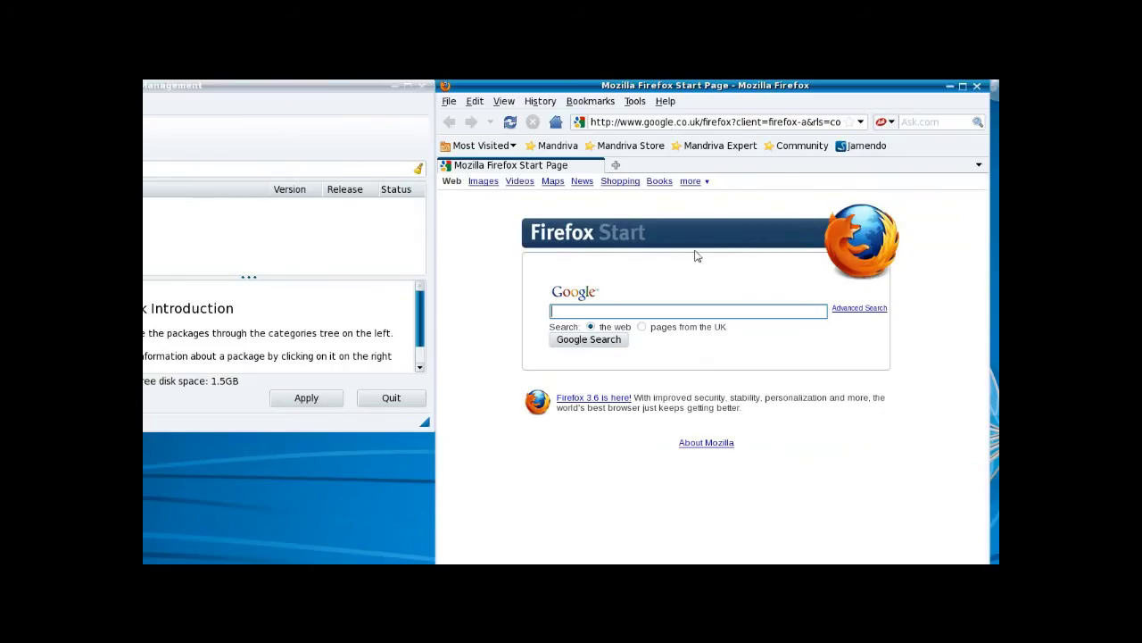
{"action": "left_click", "coordinate": [665, 101]}
{"action": "left_click", "coordinate": [705, 195]}
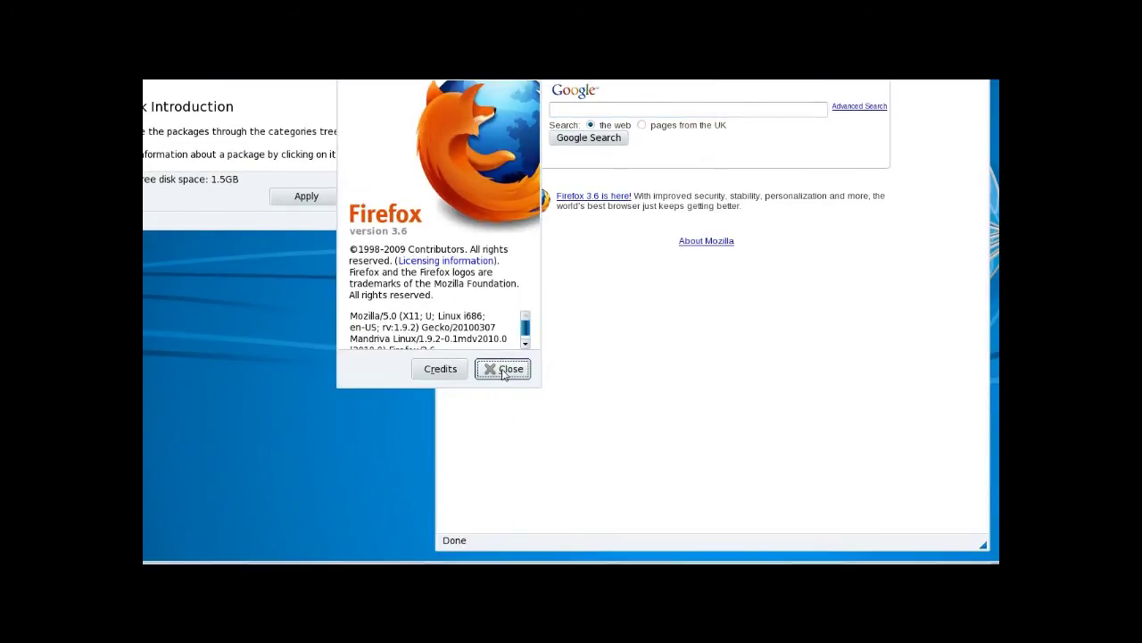
{"action": "left_click", "coordinate": [503, 369]}
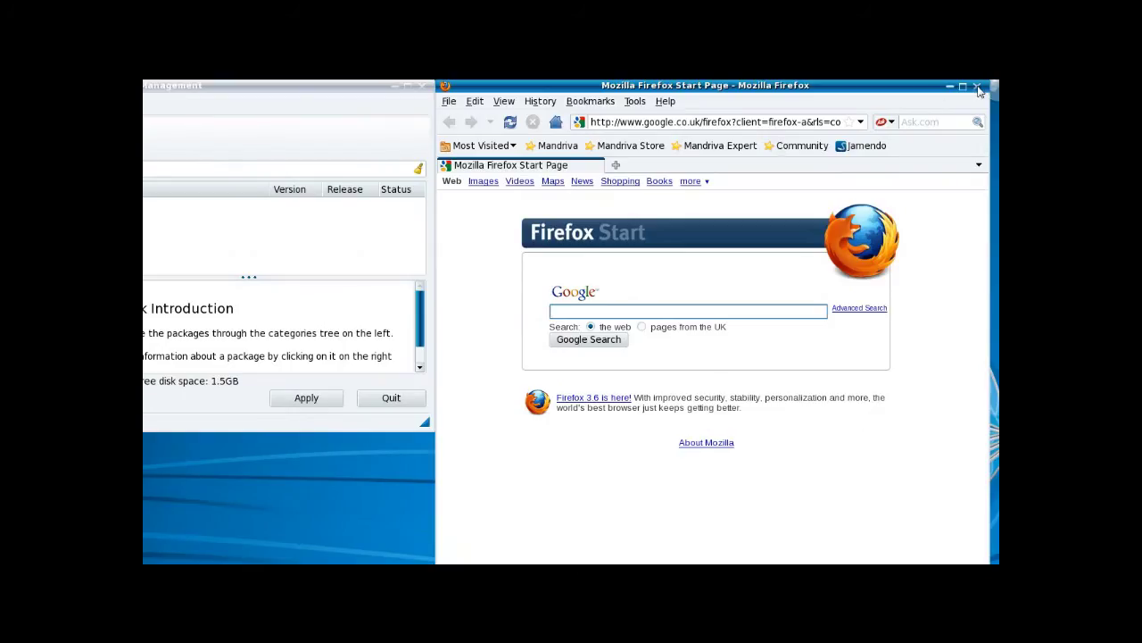
{"action": "left_click", "coordinate": [982, 84]}
Step: Maximise Software Management and search 'thunderbird', inspecting the 2.0.0.23 and 3.0.3 packages
{"action": "double_click", "coordinate": [453, 92]}
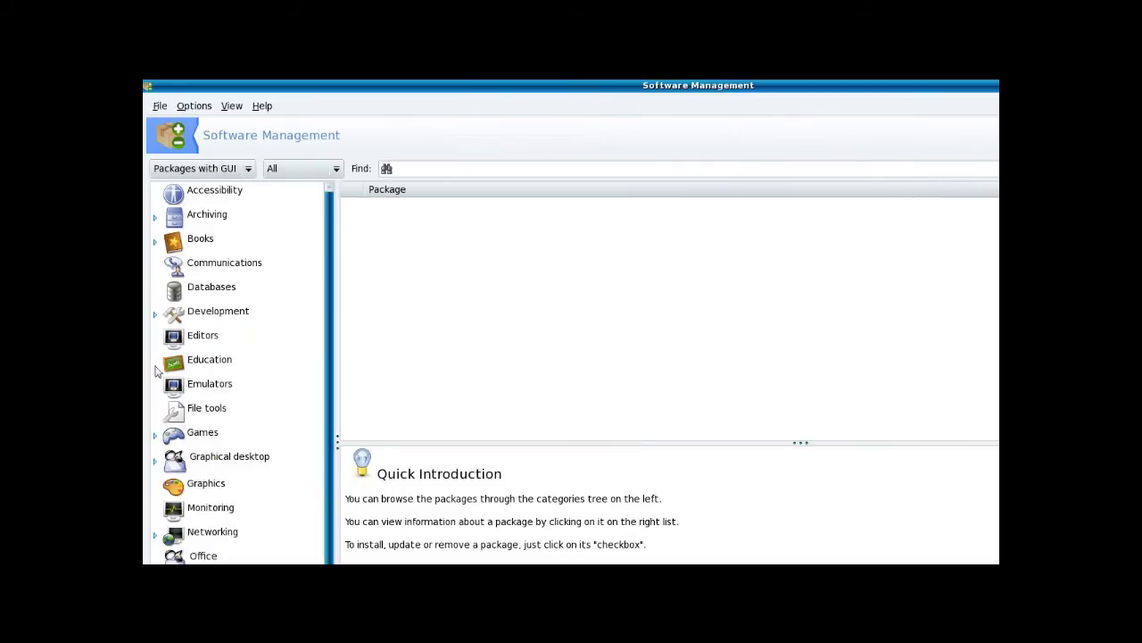
{"action": "left_click", "coordinate": [410, 171]}
{"action": "type", "text": "t"}
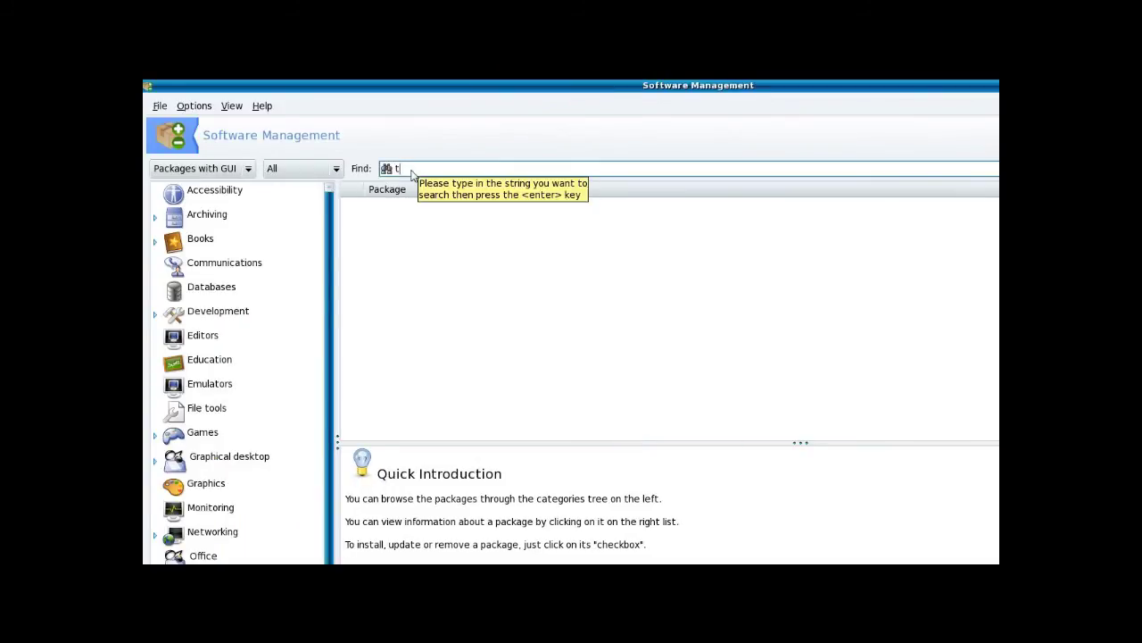
{"action": "type", "text": "hunde"}
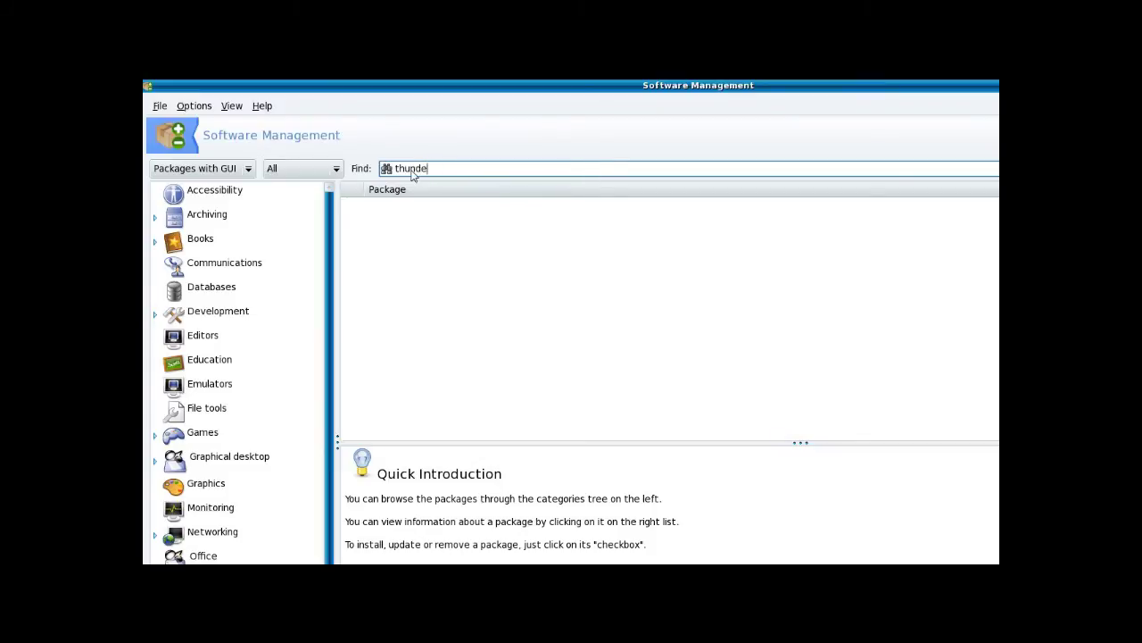
{"action": "type", "text": "rbird"}
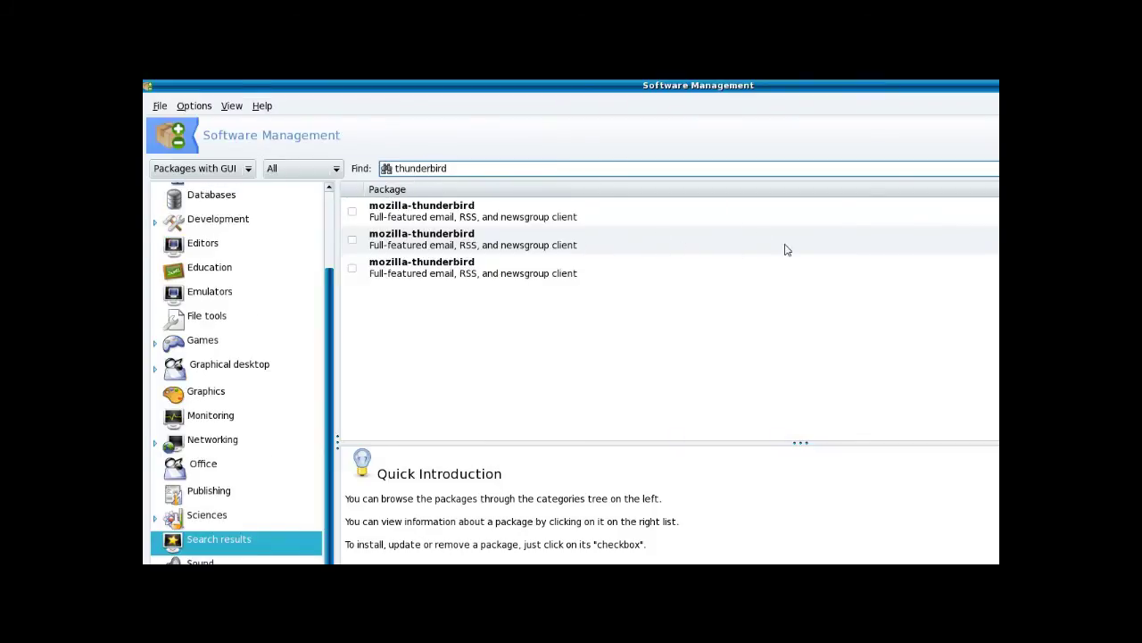
{"action": "left_click", "coordinate": [812, 220]}
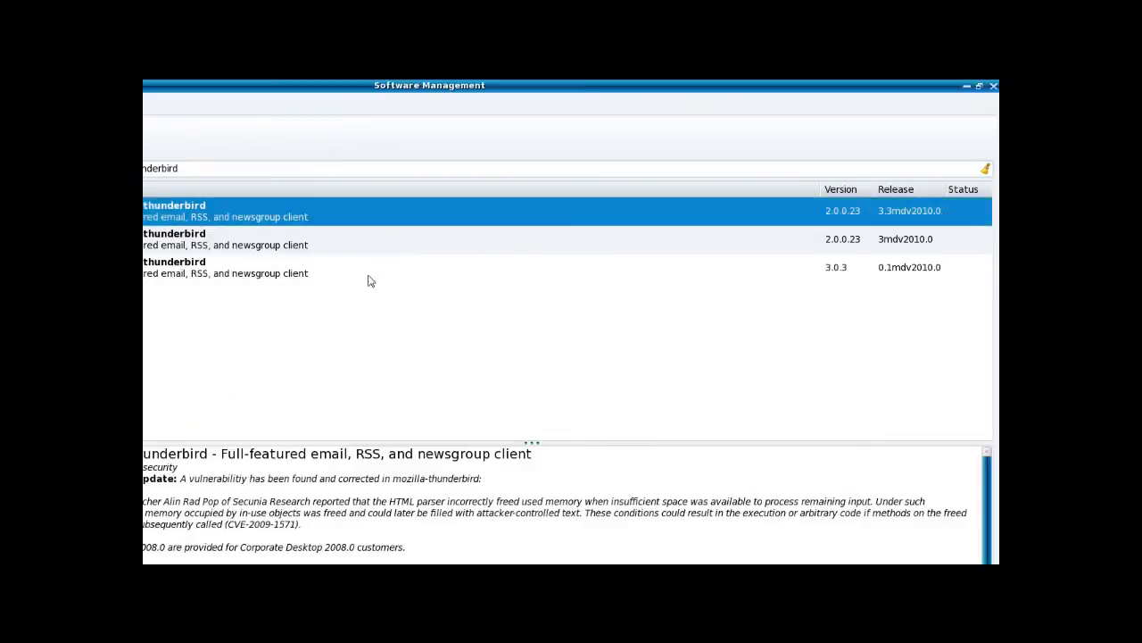
{"action": "left_click", "coordinate": [400, 270]}
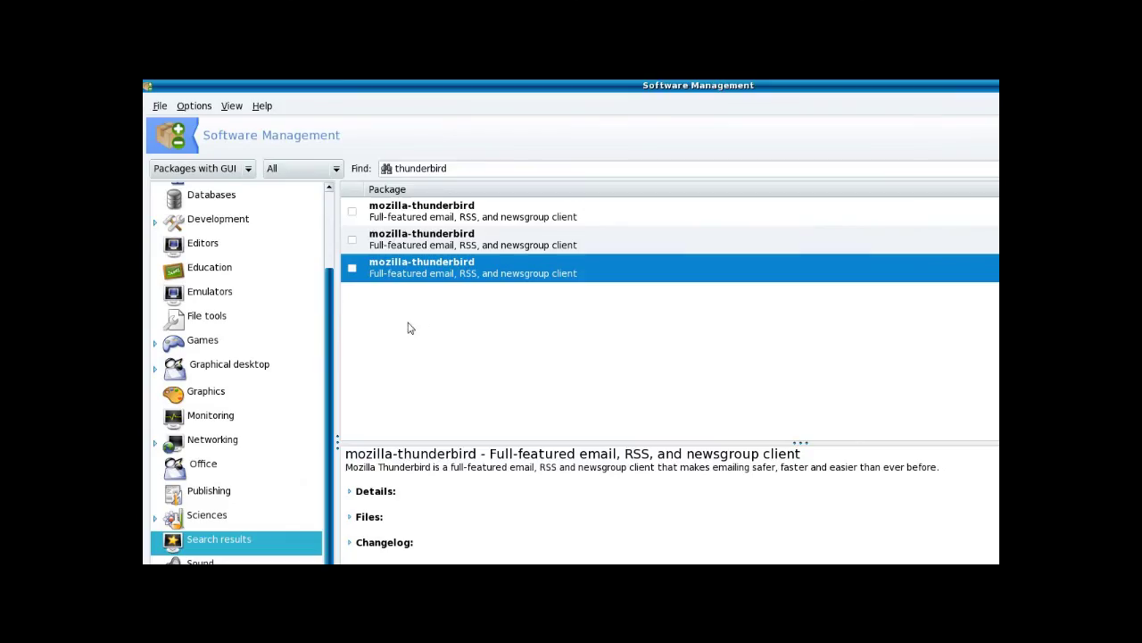
{"action": "left_click_drag", "start_coordinate": [329, 348], "coordinate": [370, 281]}
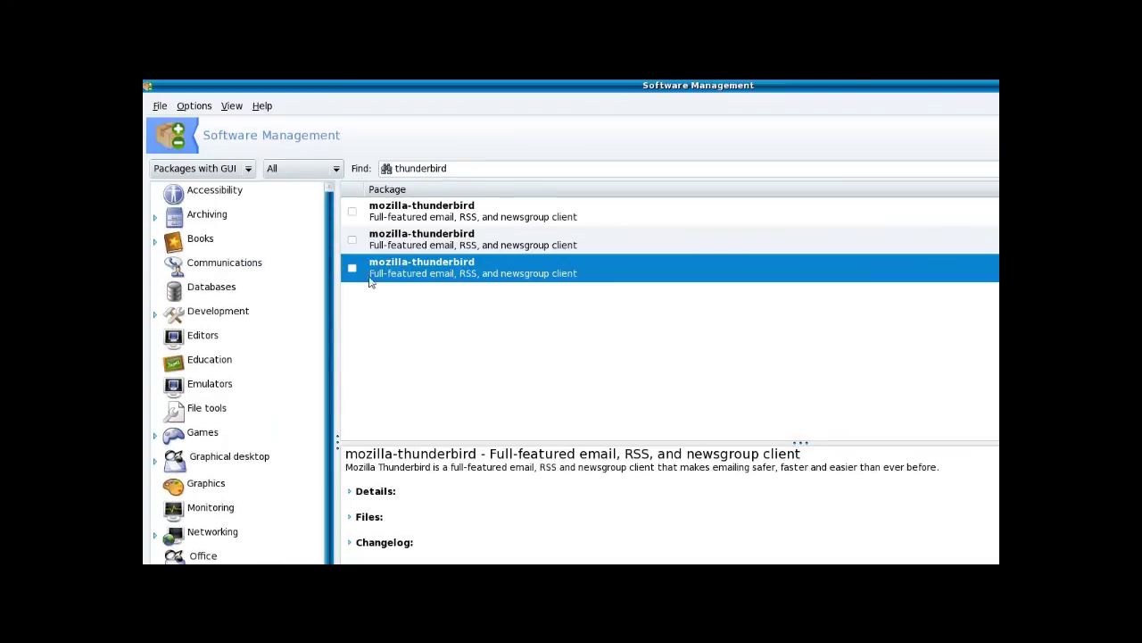
{"action": "left_click", "coordinate": [161, 107]}
Step: Quit Software Management, restore the Control Center, and review media sources including Non-free
{"action": "left_click", "coordinate": [177, 166]}
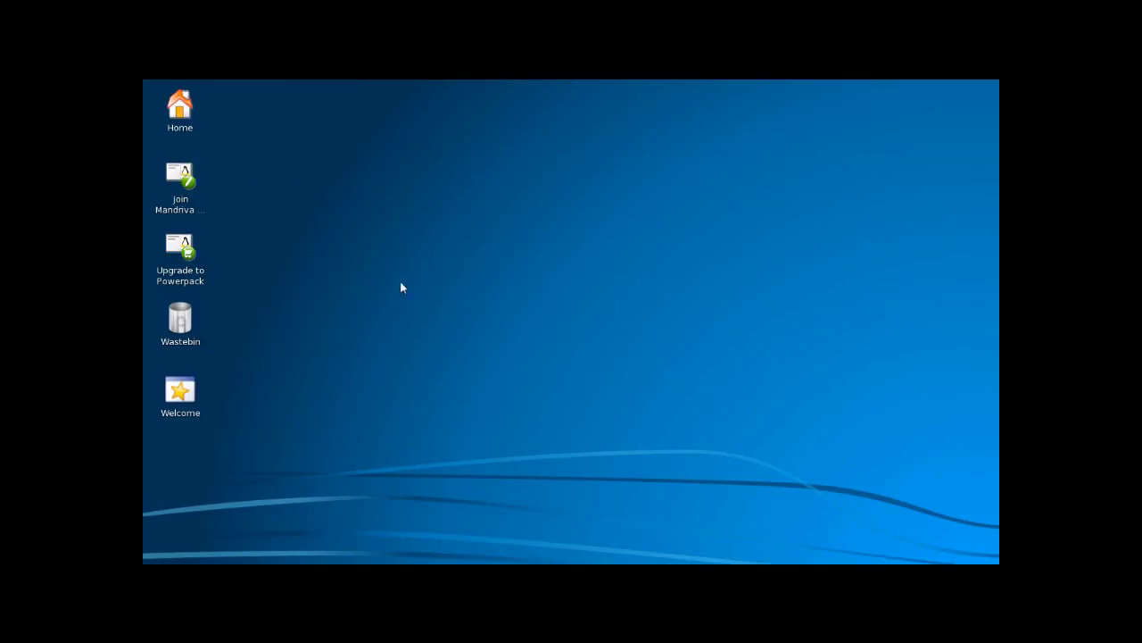
{"action": "left_click", "coordinate": [423, 552]}
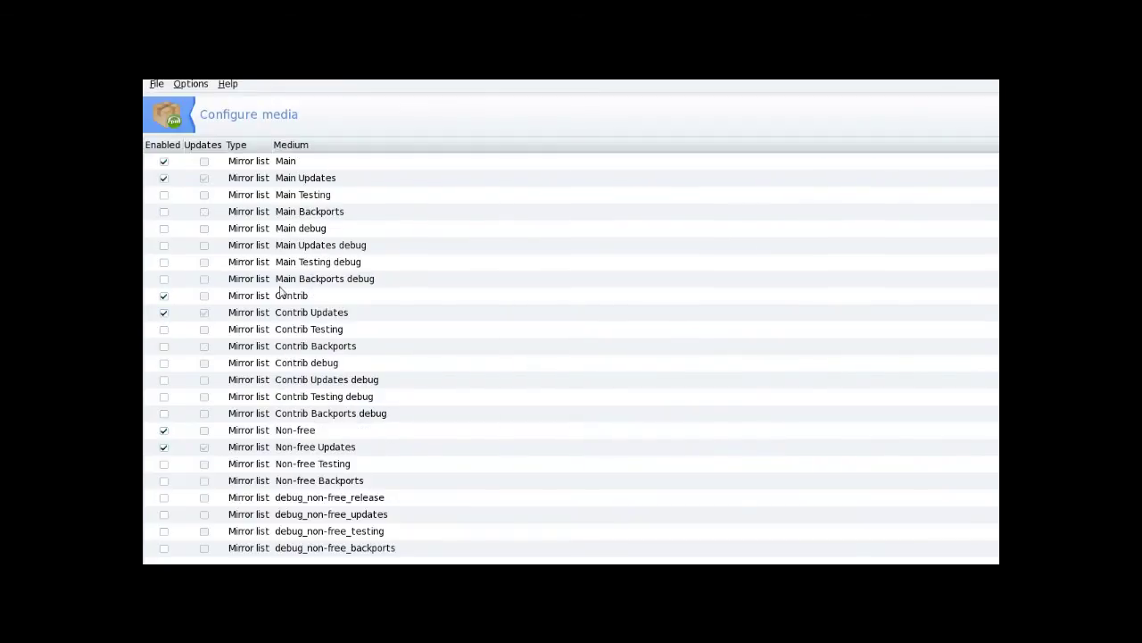
{"action": "left_click", "coordinate": [284, 435]}
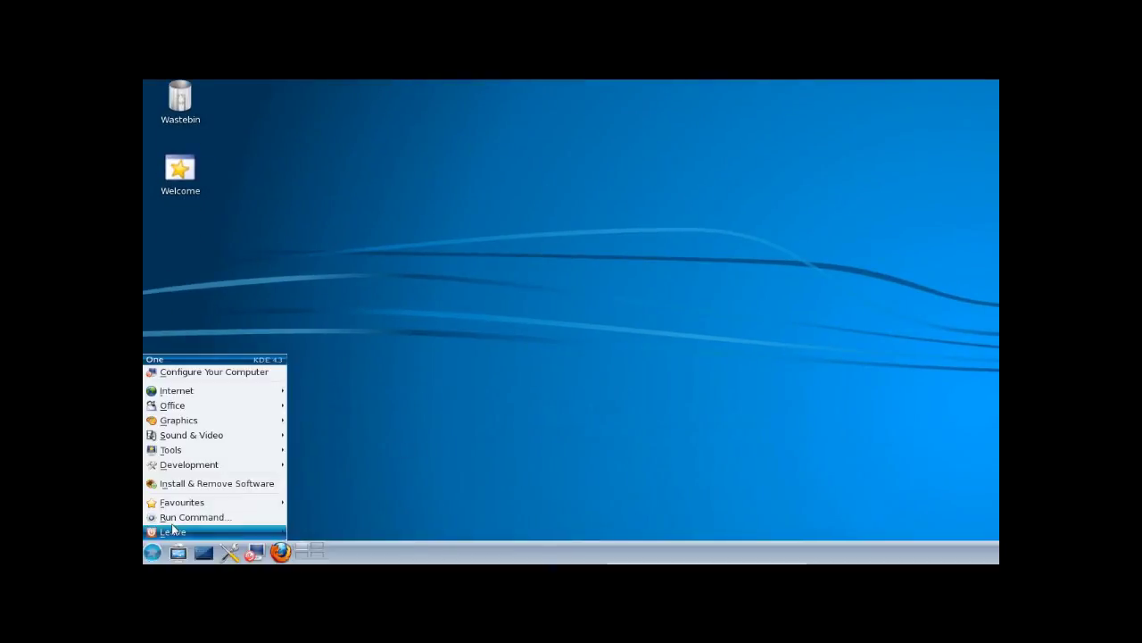
Step: Show the launcher's Leave submenu with logout, lock, switch user, restart and shutdown choices
{"action": "mouse_move", "coordinate": [246, 394]}
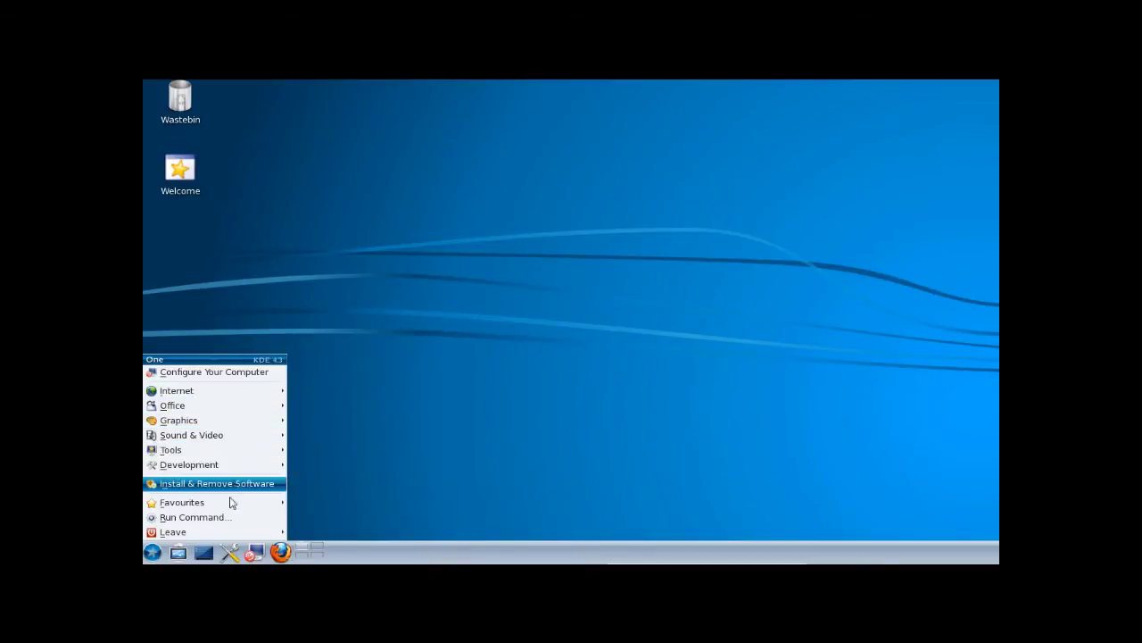
{"action": "mouse_move", "coordinate": [230, 533]}
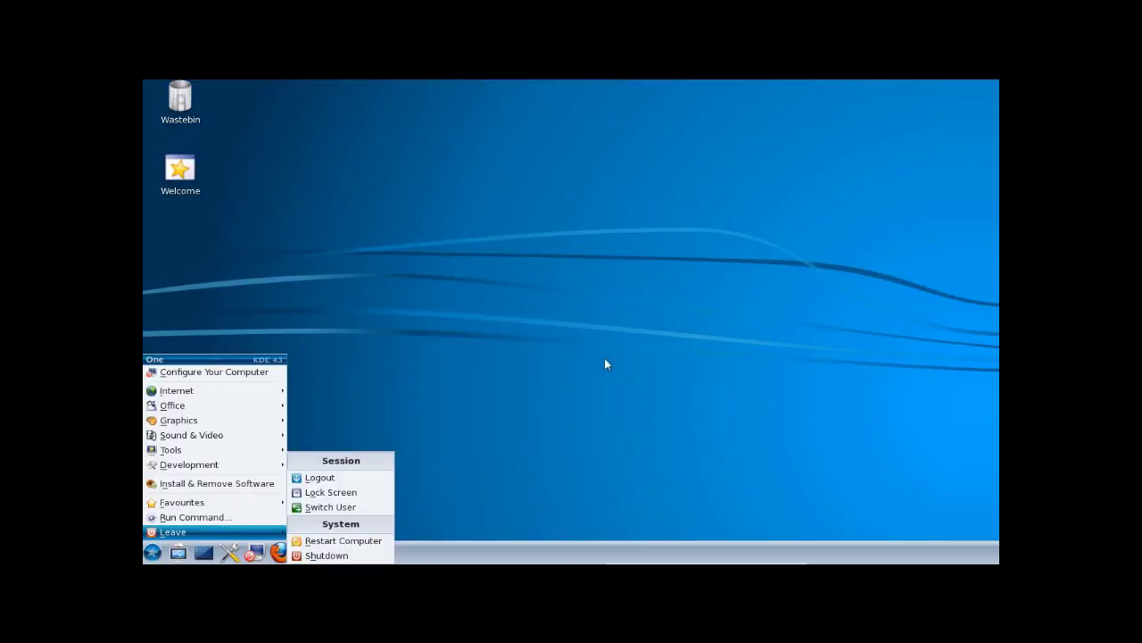